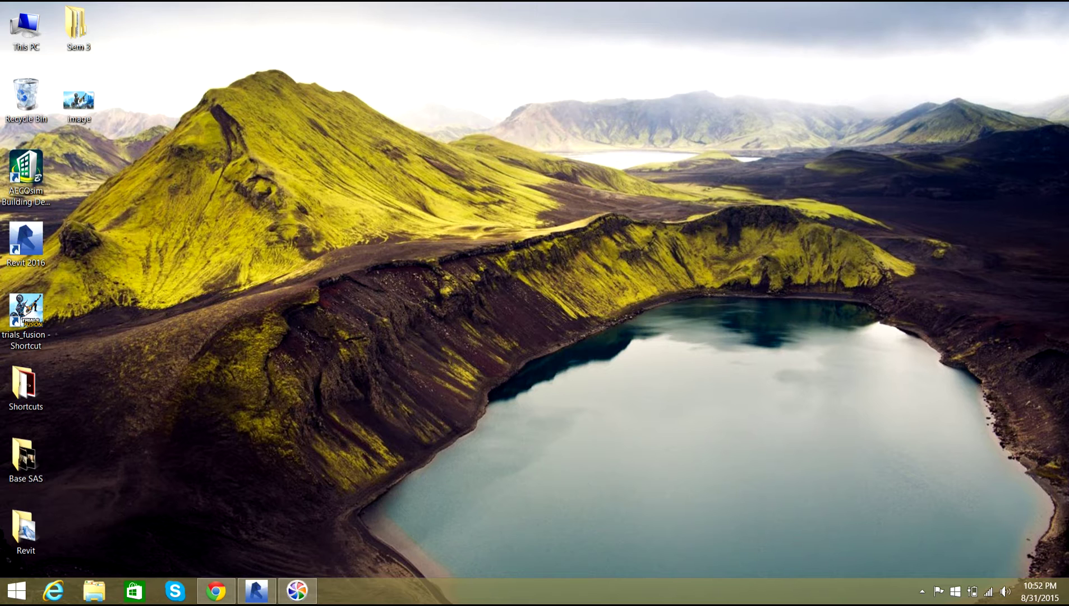
Switch to Revit and examine the building's levels from 0-BASEMENT up to the top floor in the East elevation
{"action": "left_click", "coordinate": [257, 590]}
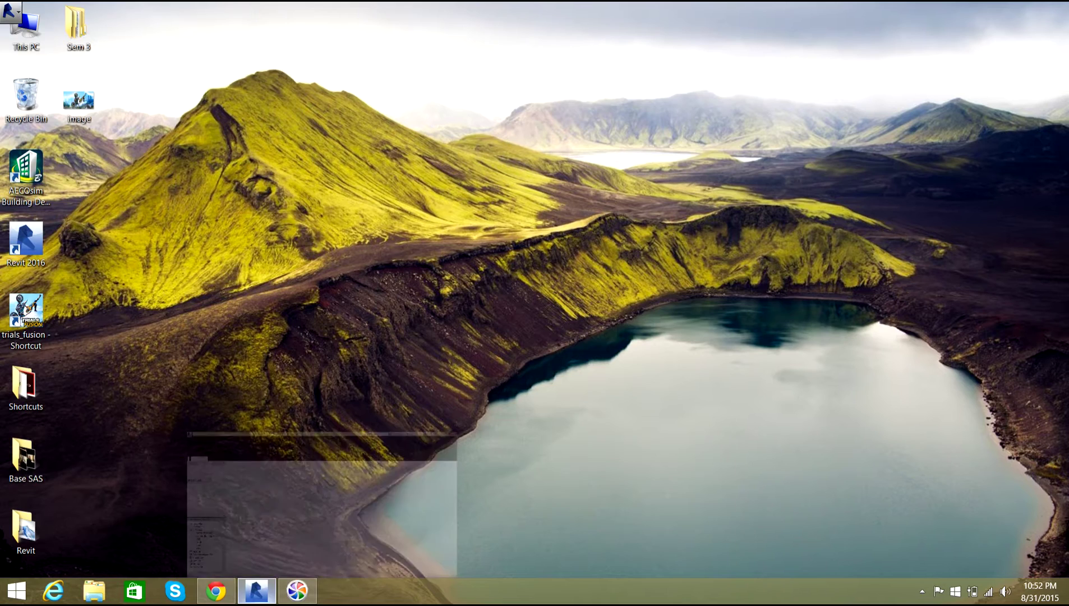
{"action": "scroll", "coordinate": [351, 443], "scroll_direction": "down", "scroll_amount": 6}
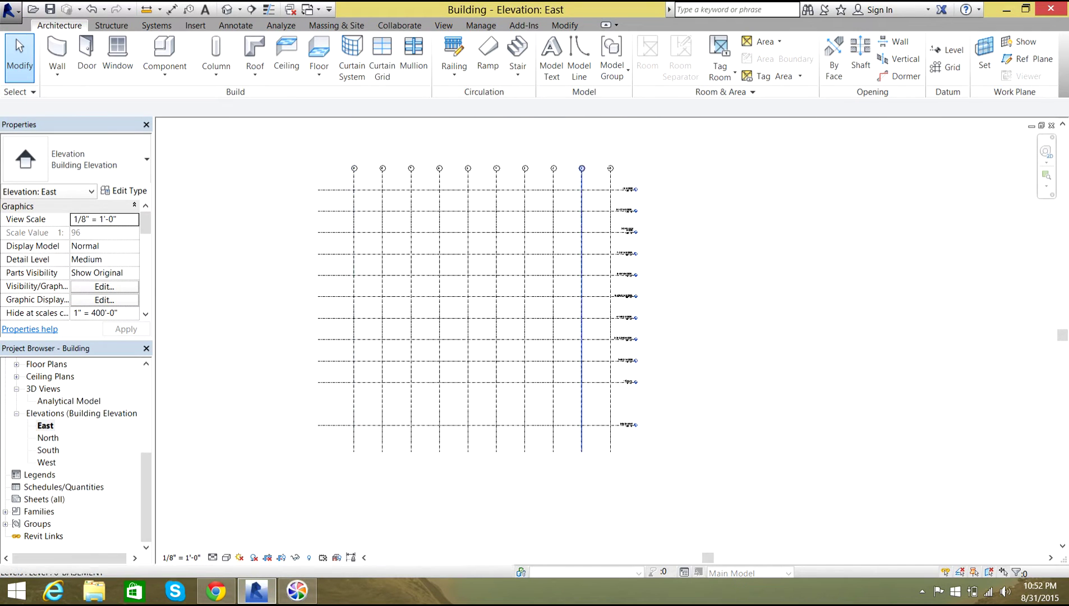
{"action": "scroll", "coordinate": [647, 408], "scroll_direction": "up", "scroll_amount": 4}
{"action": "scroll", "coordinate": [617, 435], "scroll_direction": "up", "scroll_amount": 3}
{"action": "scroll", "coordinate": [617, 434], "scroll_direction": "down", "scroll_amount": 2}
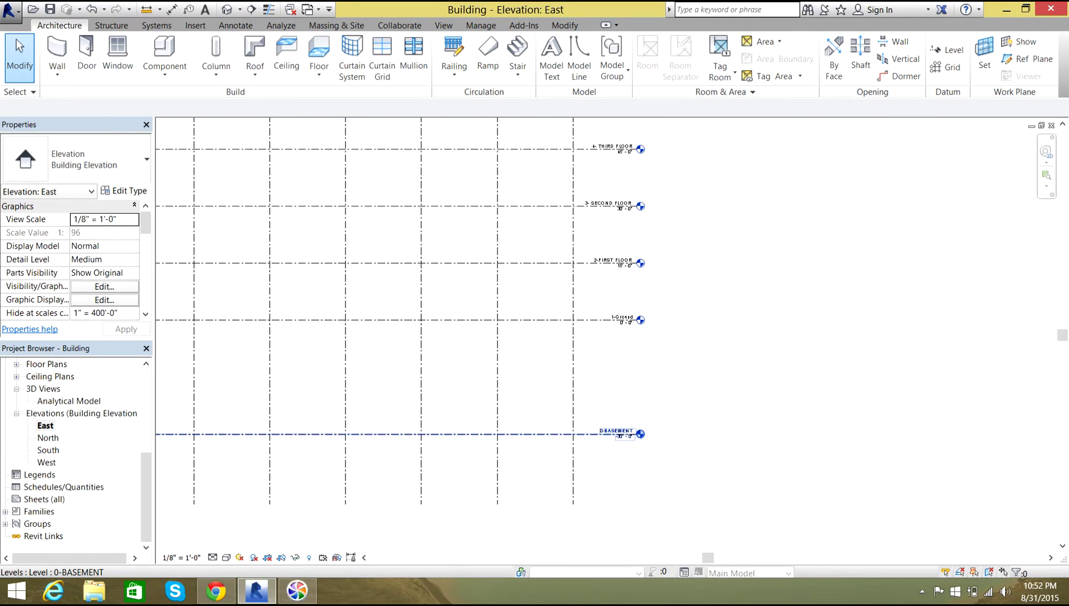
{"action": "scroll", "coordinate": [620, 315], "scroll_direction": "up", "scroll_amount": 3}
{"action": "scroll", "coordinate": [620, 315], "scroll_direction": "down", "scroll_amount": 4}
{"action": "scroll", "coordinate": [608, 265], "scroll_direction": "up", "scroll_amount": 4}
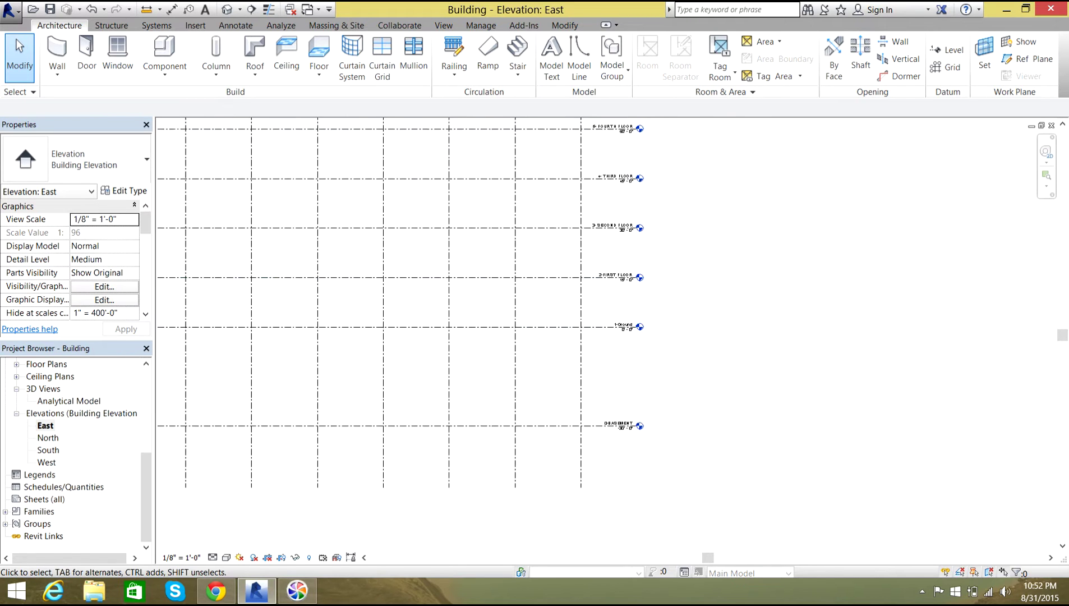
{"action": "scroll", "coordinate": [612, 271], "scroll_direction": "up", "scroll_amount": 4}
{"action": "scroll", "coordinate": [611, 273], "scroll_direction": "down", "scroll_amount": 4}
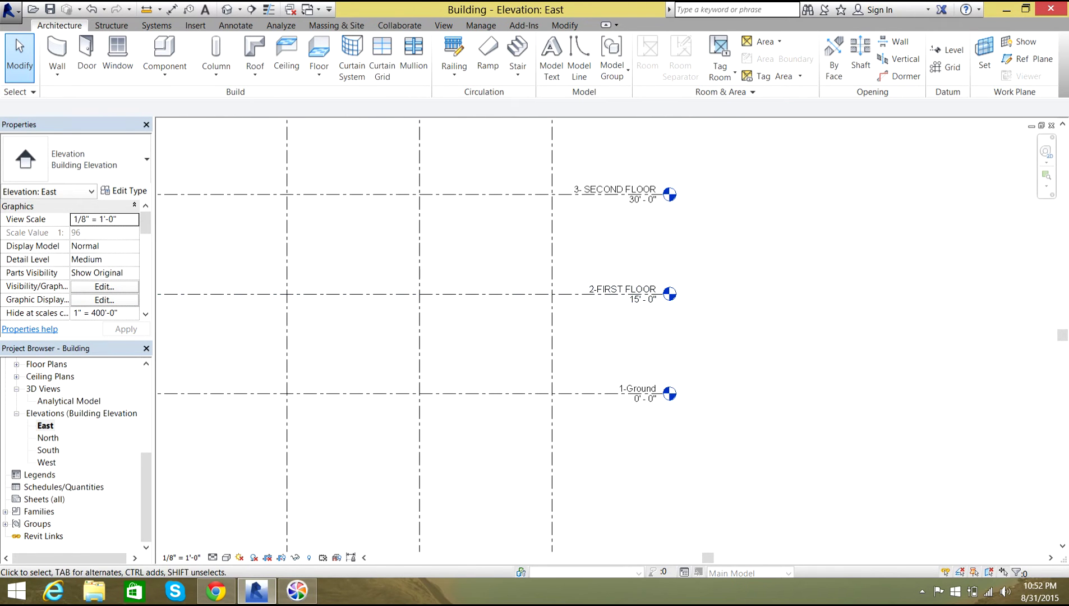
{"action": "middle_click_drag", "start_coordinate": [611, 264], "coordinate": [634, 373]}
{"action": "middle_click_drag", "start_coordinate": [639, 322], "coordinate": [642, 314]}
{"action": "scroll", "coordinate": [642, 314], "scroll_direction": "down", "scroll_amount": 5}
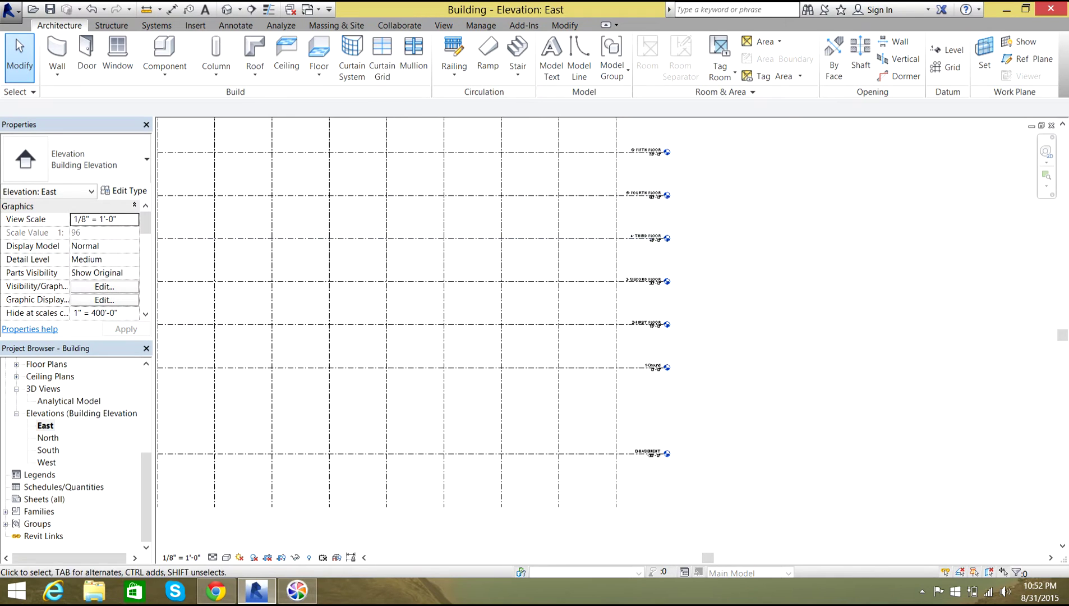
{"action": "middle_click_drag", "start_coordinate": [642, 148], "coordinate": [657, 308]}
Rename the topmost level, 10- FLOOR, to 10- NINTH FLOOR and rename its corresponding views too
{"action": "scroll", "coordinate": [658, 210], "scroll_direction": "up", "scroll_amount": 3}
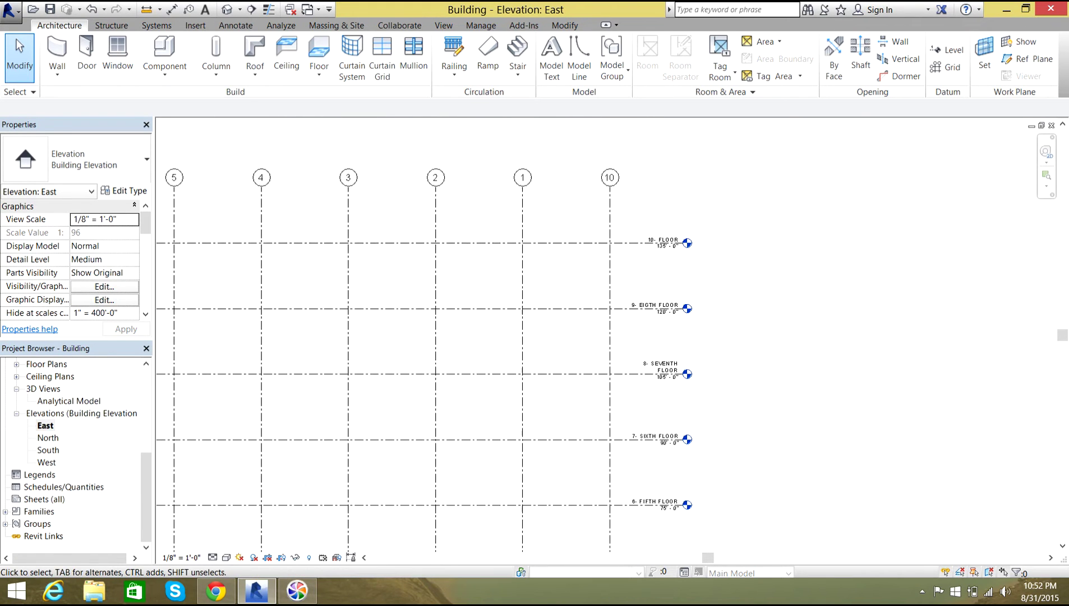
{"action": "scroll", "coordinate": [669, 295], "scroll_direction": "up", "scroll_amount": 4}
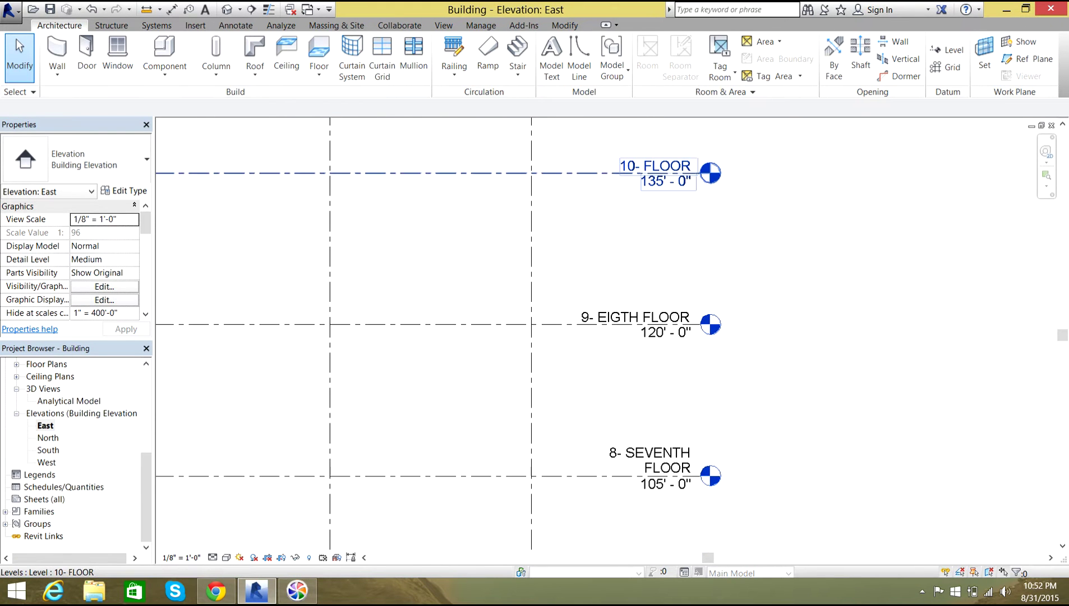
{"action": "left_click", "coordinate": [662, 173]}
{"action": "left_click", "coordinate": [659, 167]}
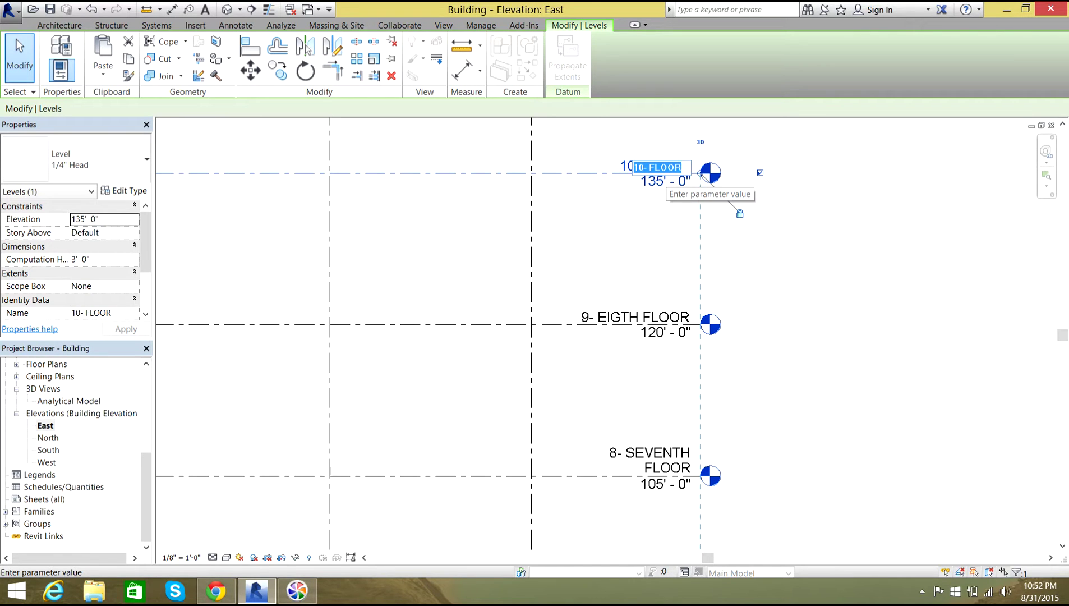
{"action": "left_click", "coordinate": [649, 167]}
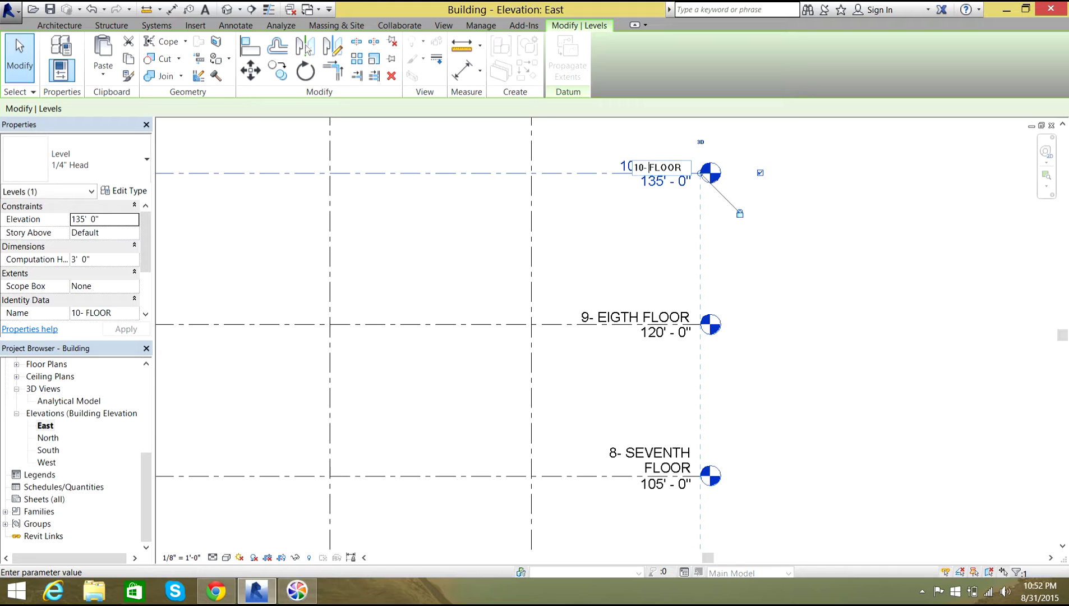
{"action": "type", "text": "NINTH"}
{"action": "key", "text": "Return"}
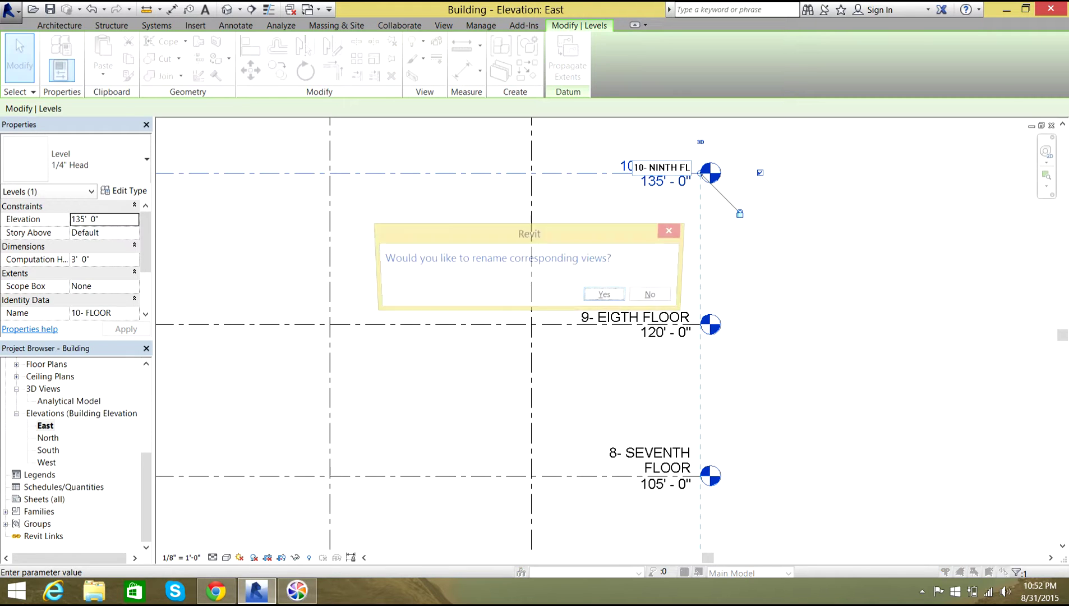
{"action": "key", "text": "Return"}
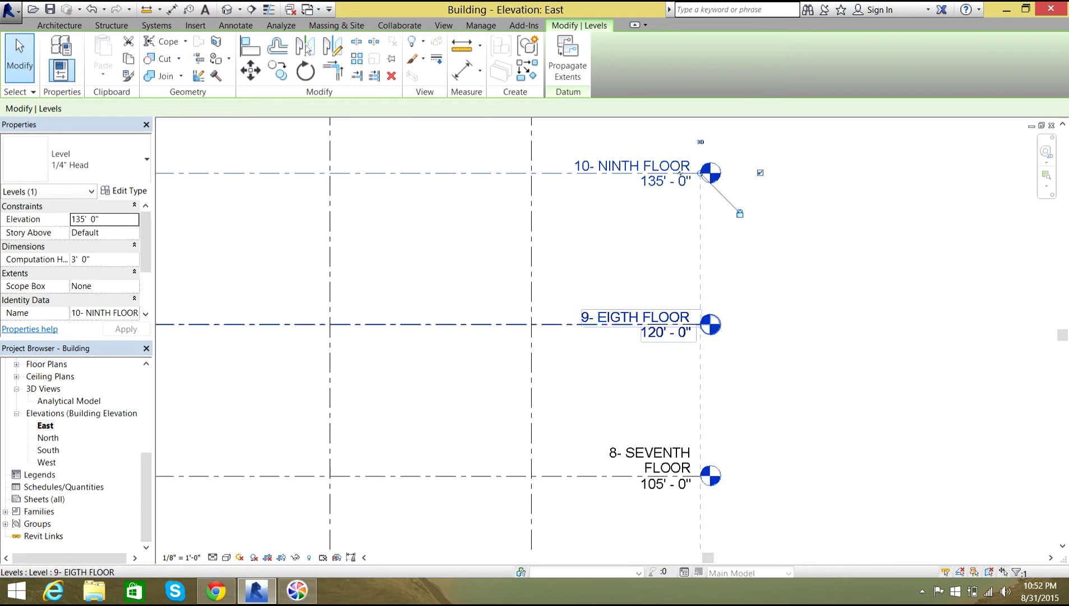
Open the South elevation and examine its grids and levels
{"action": "scroll", "coordinate": [609, 332], "scroll_direction": "down", "scroll_amount": 4}
{"action": "scroll", "coordinate": [636, 295], "scroll_direction": "down", "scroll_amount": 4}
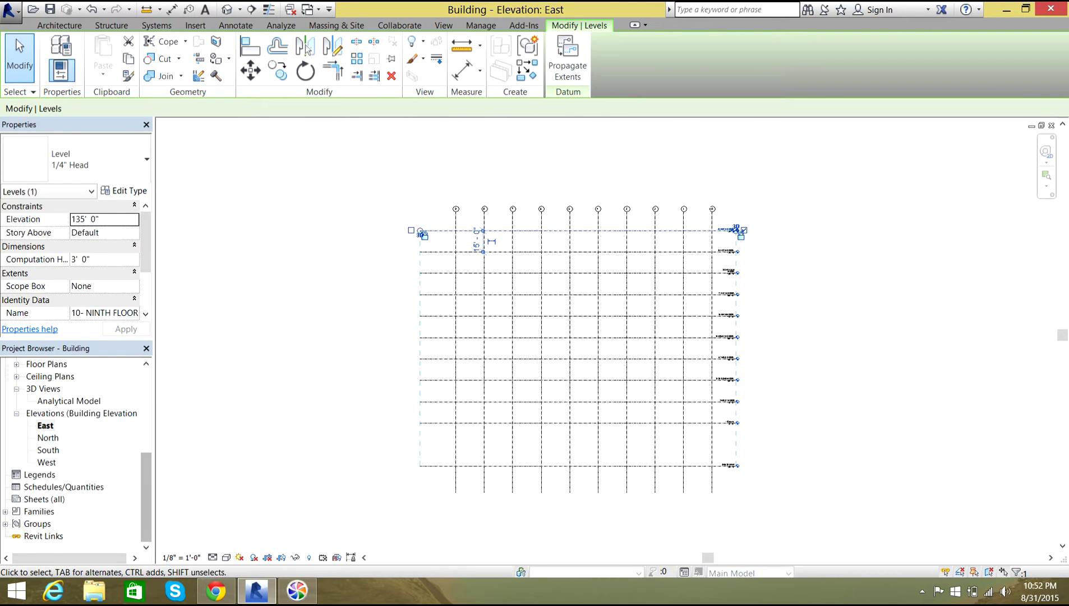
{"action": "double_click", "coordinate": [48, 450]}
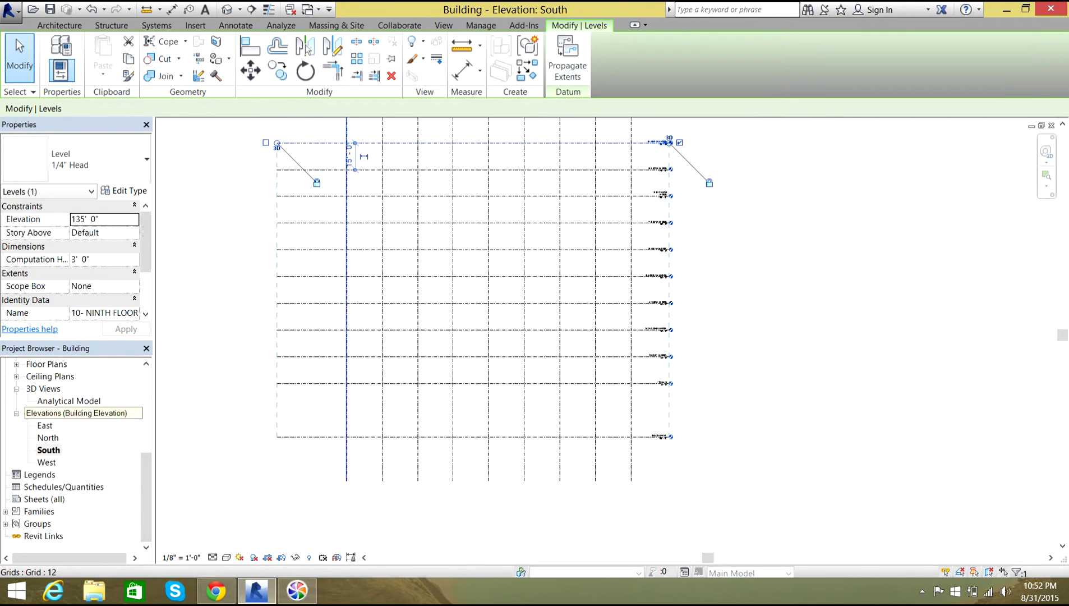
{"action": "scroll", "coordinate": [403, 424], "scroll_direction": "down", "scroll_amount": 2}
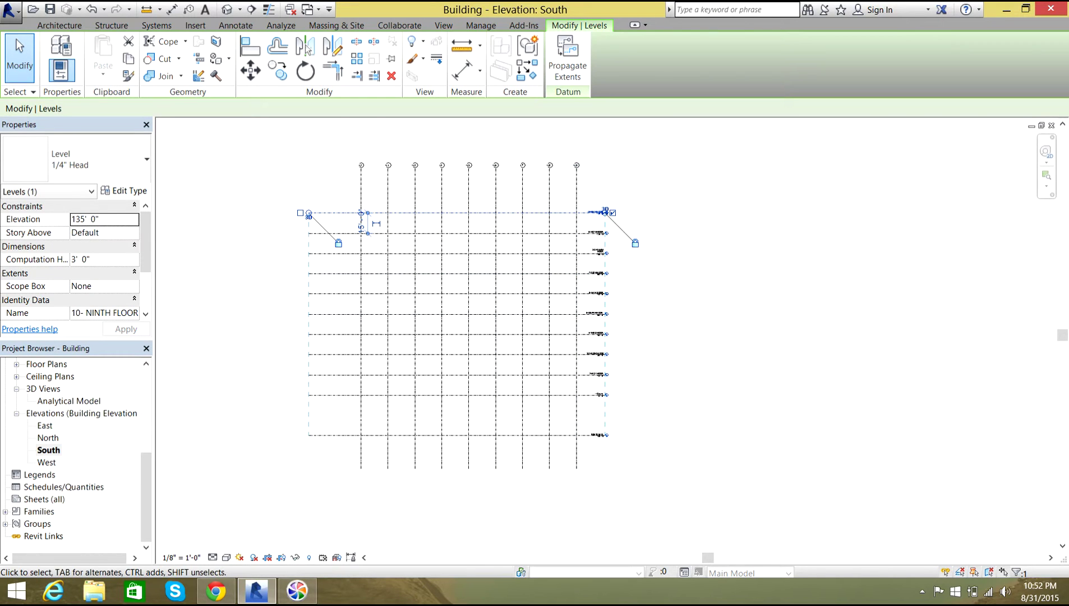
Return to the East elevation and switch the left end of the 10- NINTH FLOOR level line to 2D extents
{"action": "double_click", "coordinate": [45, 425]}
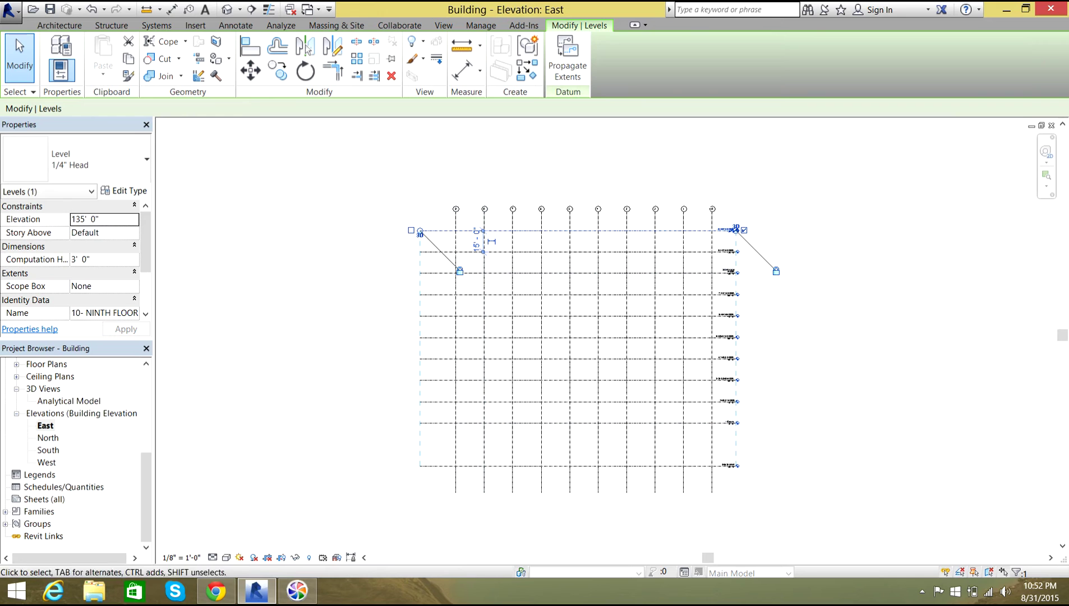
{"action": "left_click", "coordinate": [419, 233]}
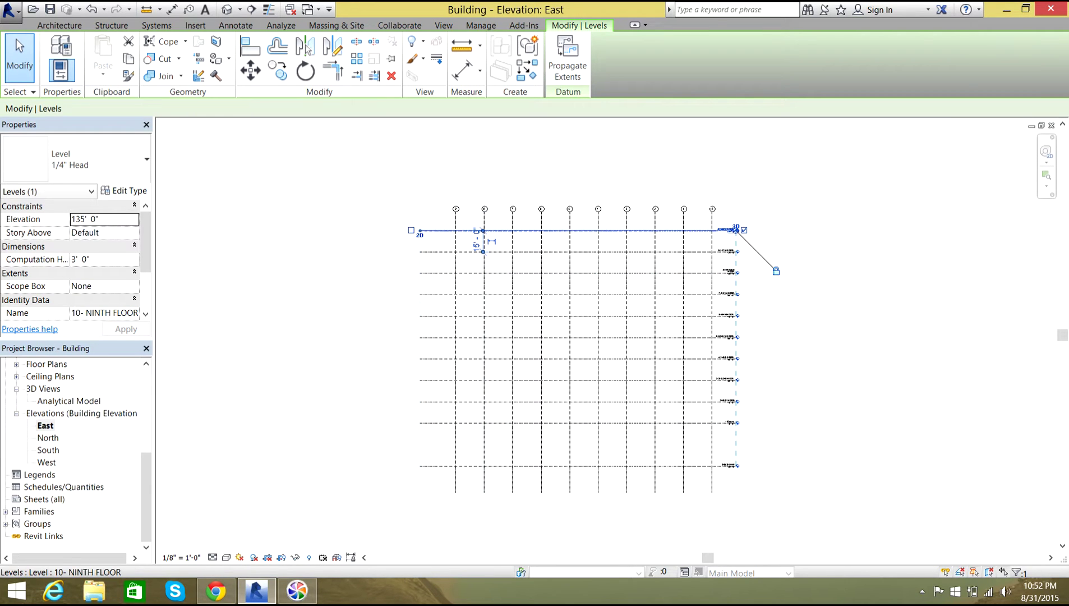
{"action": "key", "text": "Escape"}
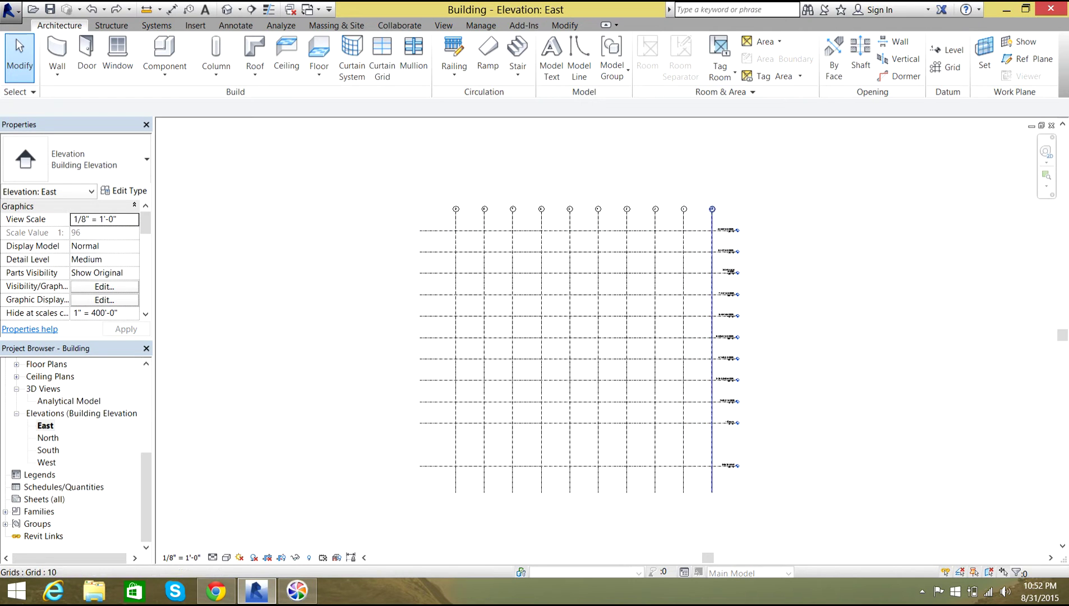
Extend the upper end of grid 10, together with its aligned grids, farther above the 10- NINTH FLOOR level
{"action": "left_click", "coordinate": [712, 216]}
{"action": "scroll", "coordinate": [712, 219], "scroll_direction": "up", "scroll_amount": 4}
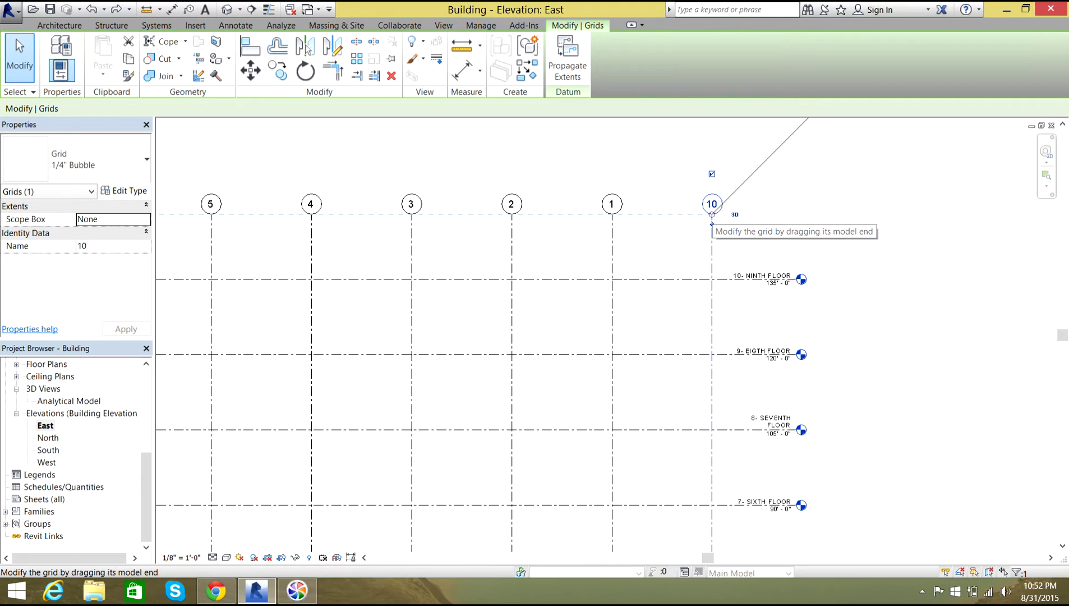
{"action": "left_click_drag", "start_coordinate": [712, 215], "coordinate": [711, 173]}
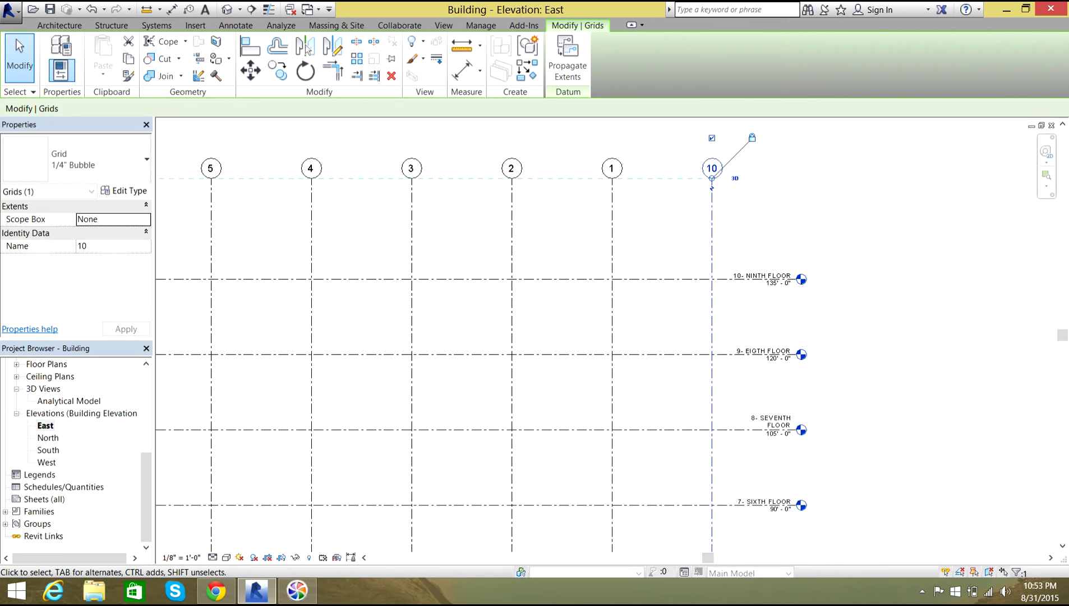
{"action": "key", "text": "Escape"}
{"action": "scroll", "coordinate": [797, 240], "scroll_direction": "down", "scroll_amount": 12}
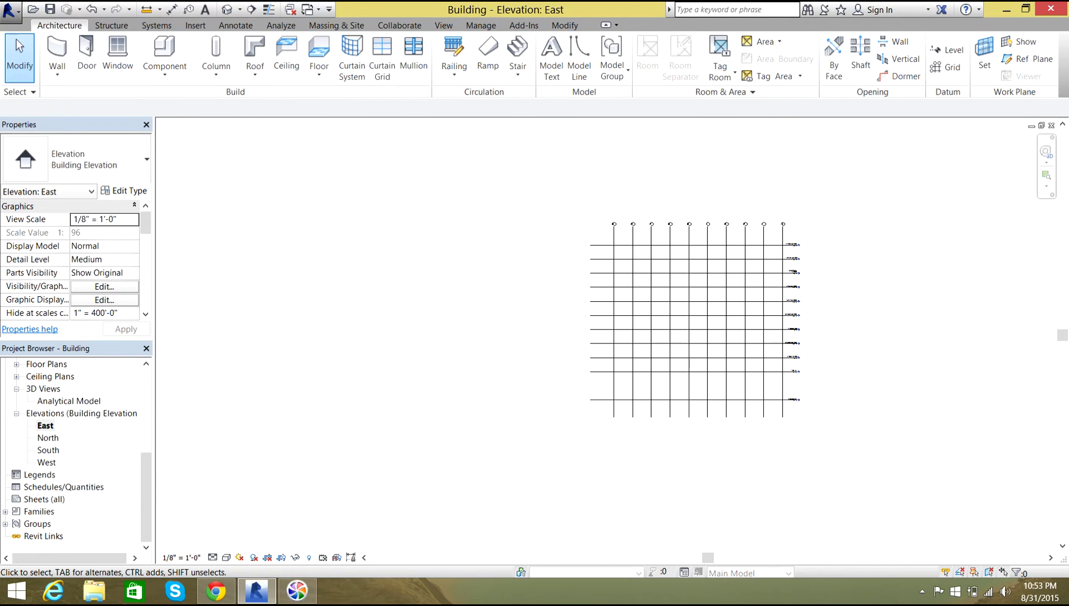
Open the 0-BASEMENT structural plan and bring its whole grid layout into view
{"action": "scroll", "coordinate": [791, 371], "scroll_direction": "down", "scroll_amount": 1}
{"action": "scroll", "coordinate": [784, 395], "scroll_direction": "up", "scroll_amount": 2}
{"action": "scroll", "coordinate": [825, 418], "scroll_direction": "up", "scroll_amount": 3}
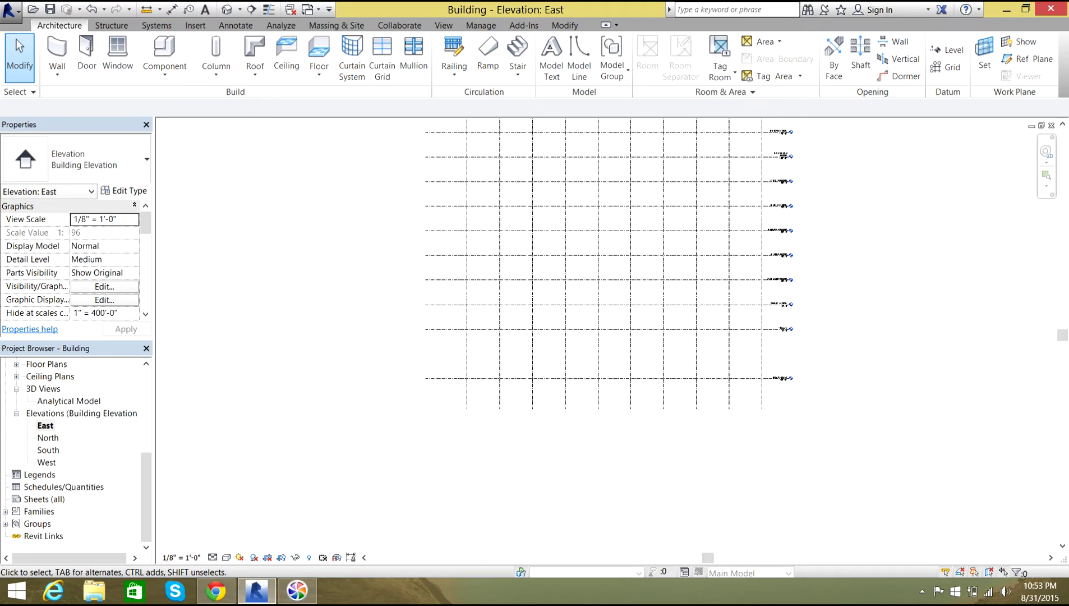
{"action": "left_click_drag", "start_coordinate": [145, 497], "coordinate": [145, 414]}
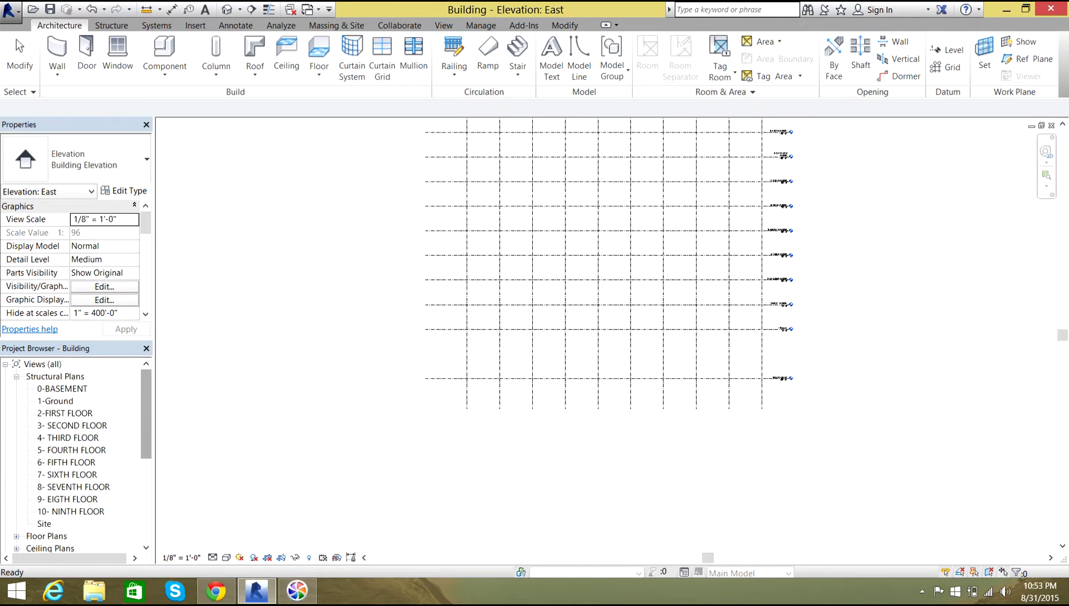
{"action": "double_click", "coordinate": [63, 388]}
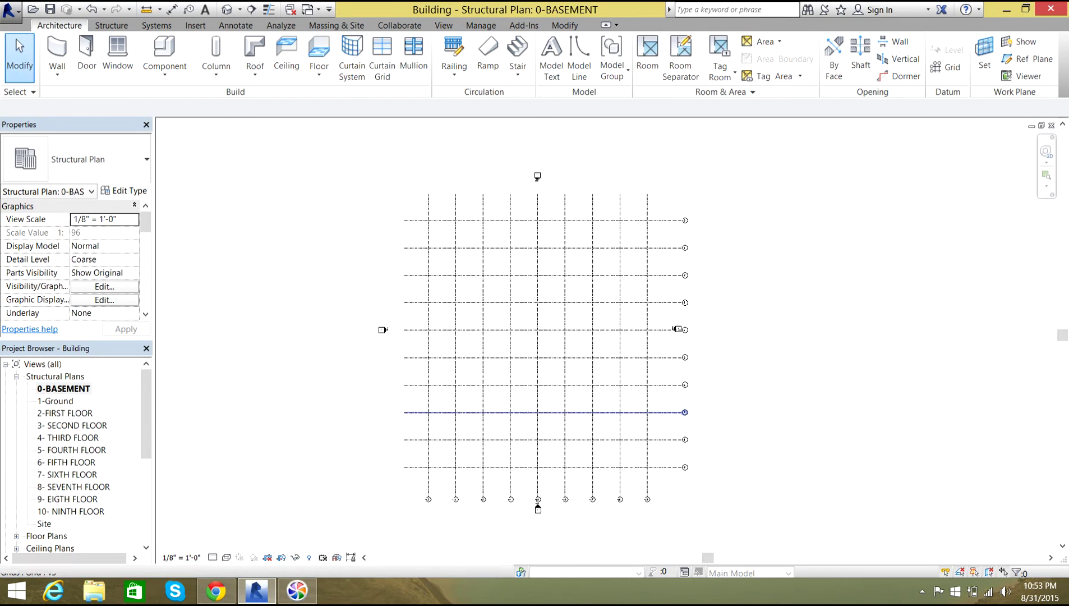
{"action": "scroll", "coordinate": [687, 449], "scroll_direction": "up", "scroll_amount": 3}
{"action": "scroll", "coordinate": [689, 455], "scroll_direction": "down", "scroll_amount": 3}
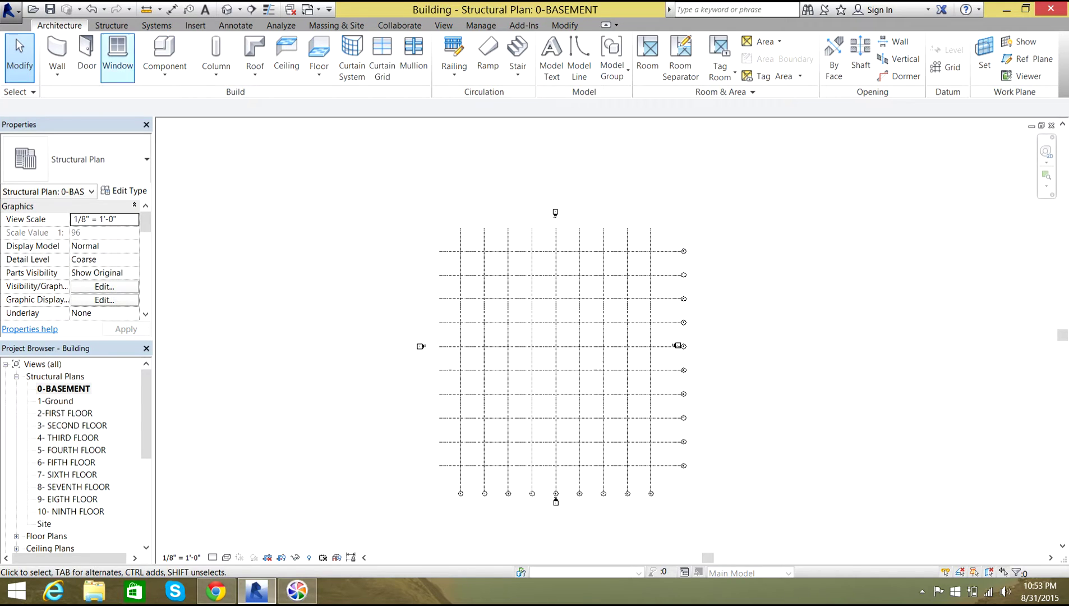
Start placing an isolated structural foundation with the Footing-Rectangular 72" x 48" x 18" type
{"action": "left_click", "coordinate": [111, 25]}
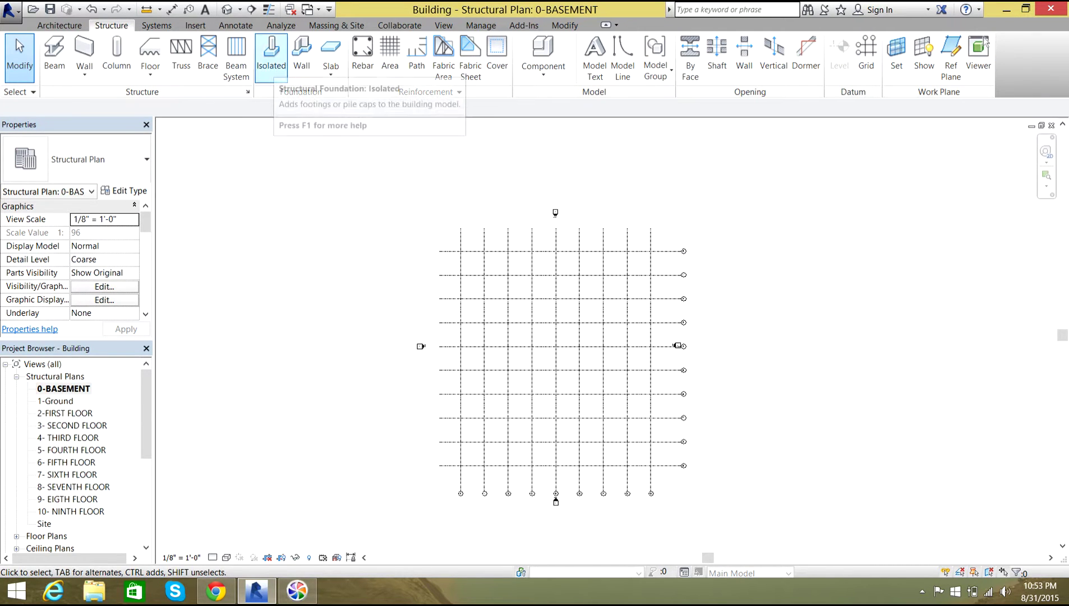
{"action": "left_click", "coordinate": [271, 53]}
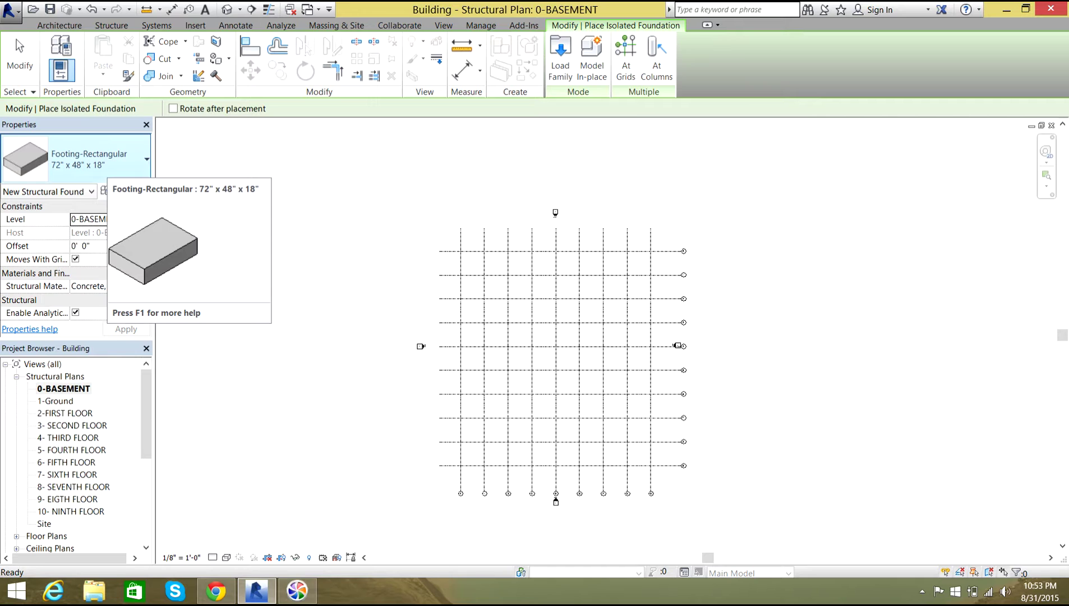
{"action": "left_click", "coordinate": [107, 159]}
{"action": "left_click", "coordinate": [75, 234]}
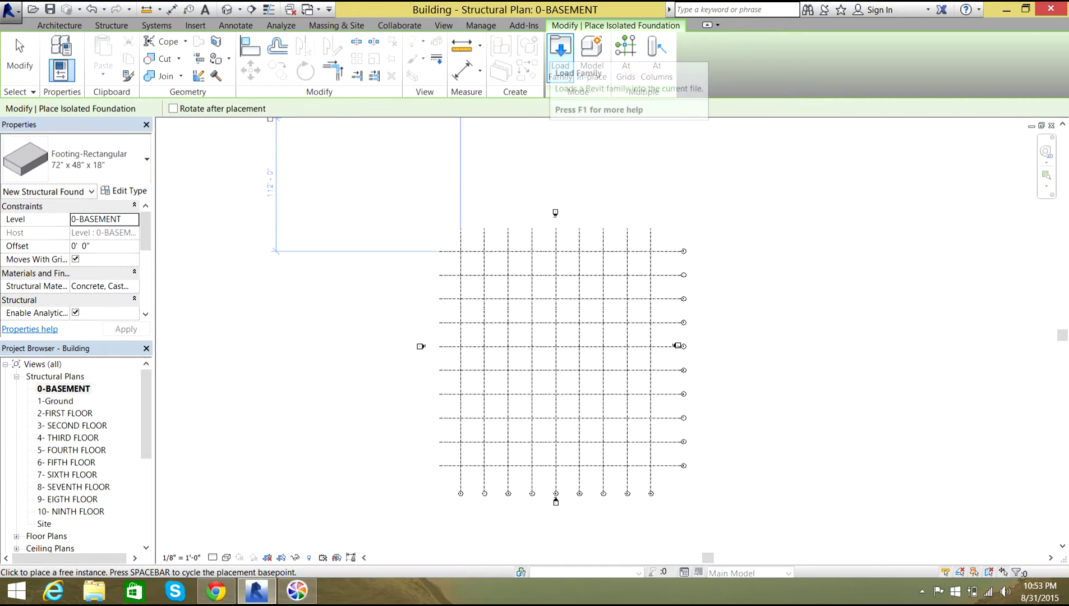
Start loading a family and browse to the Structural Foundations folder of the US Imperial library
{"action": "left_click", "coordinate": [561, 57]}
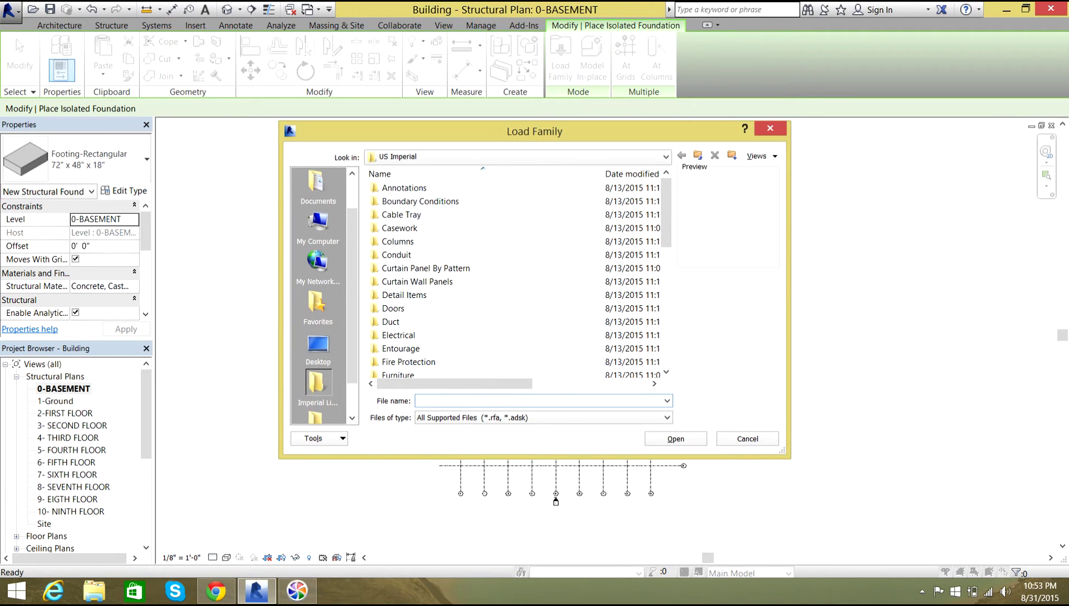
{"action": "left_click_drag", "start_coordinate": [534, 131], "coordinate": [502, 94]}
{"action": "left_click", "coordinate": [486, 120]}
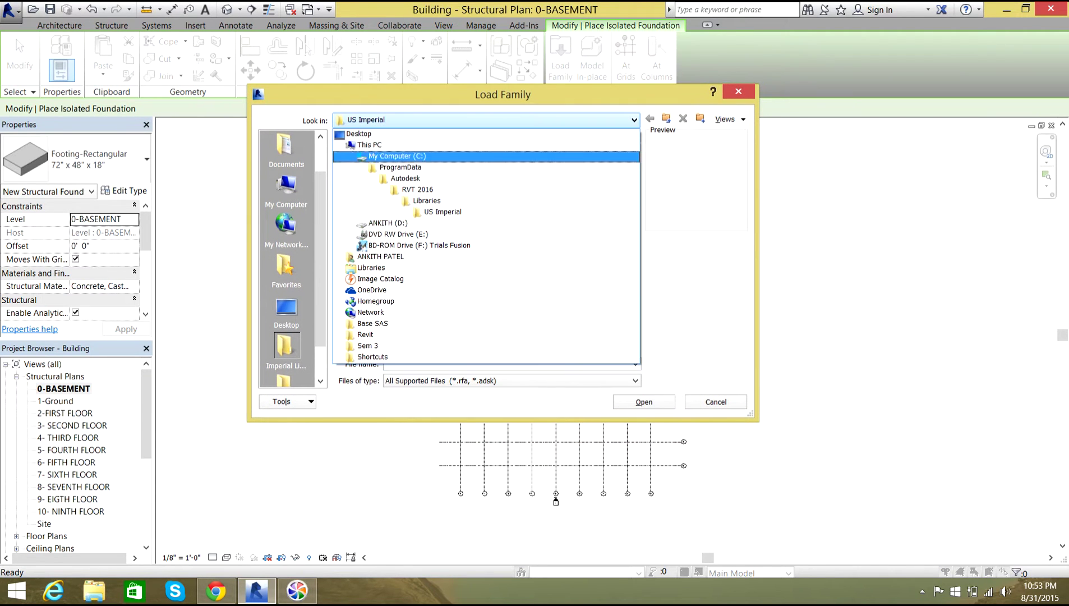
{"action": "left_click", "coordinate": [427, 201]}
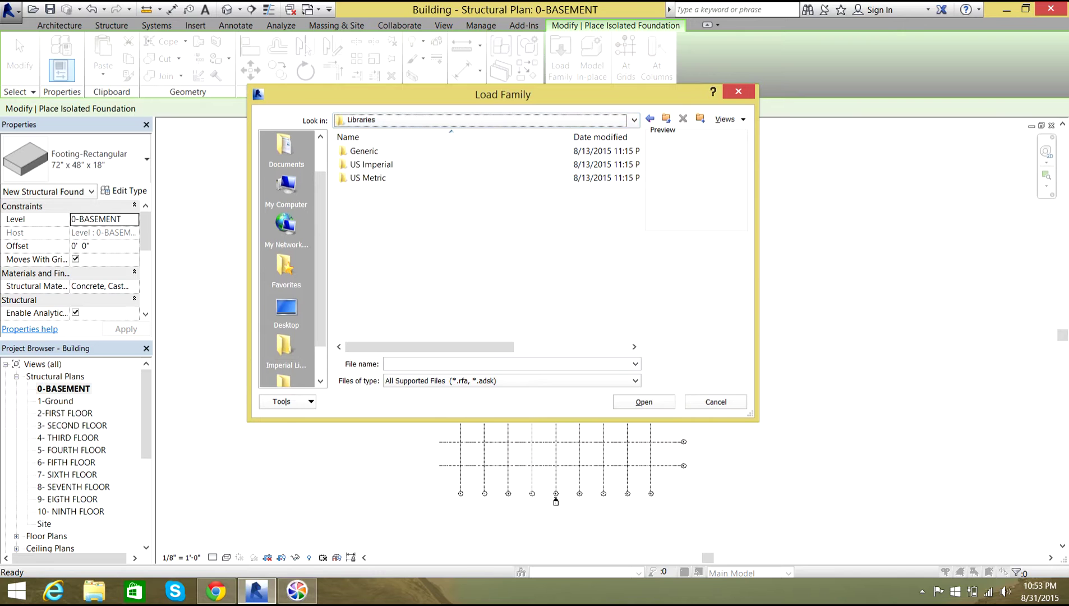
{"action": "double_click", "coordinate": [371, 164]}
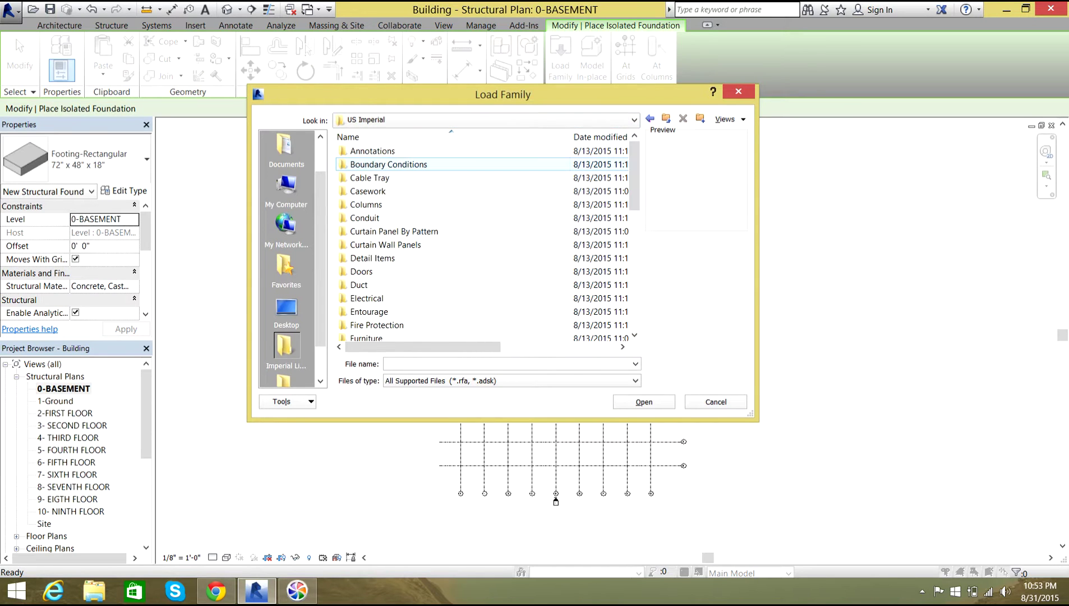
{"action": "left_click_drag", "start_coordinate": [633, 176], "coordinate": [635, 293]}
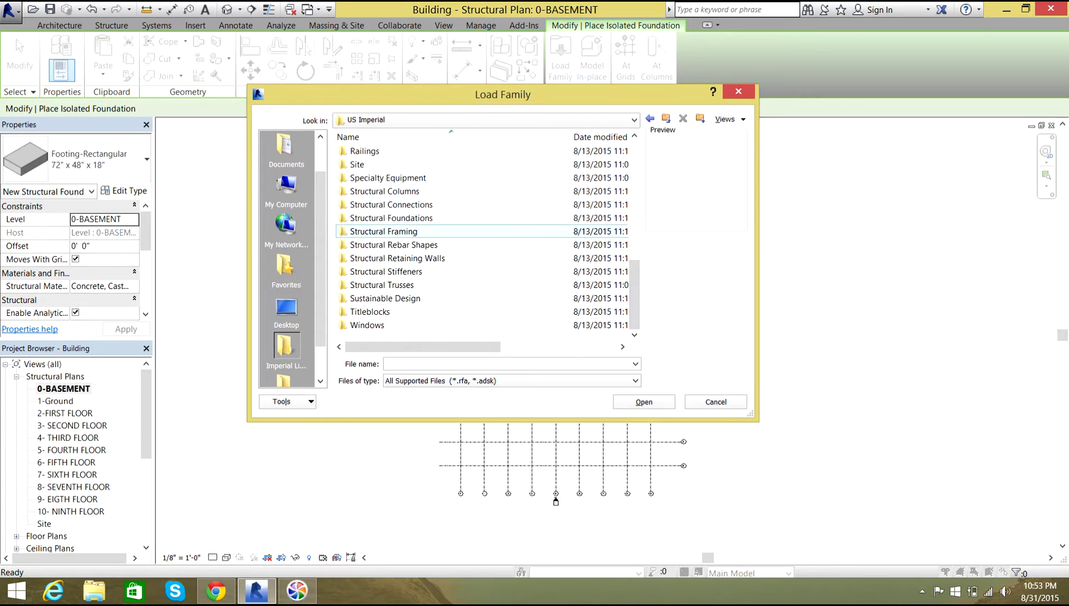
{"action": "double_click", "coordinate": [391, 217]}
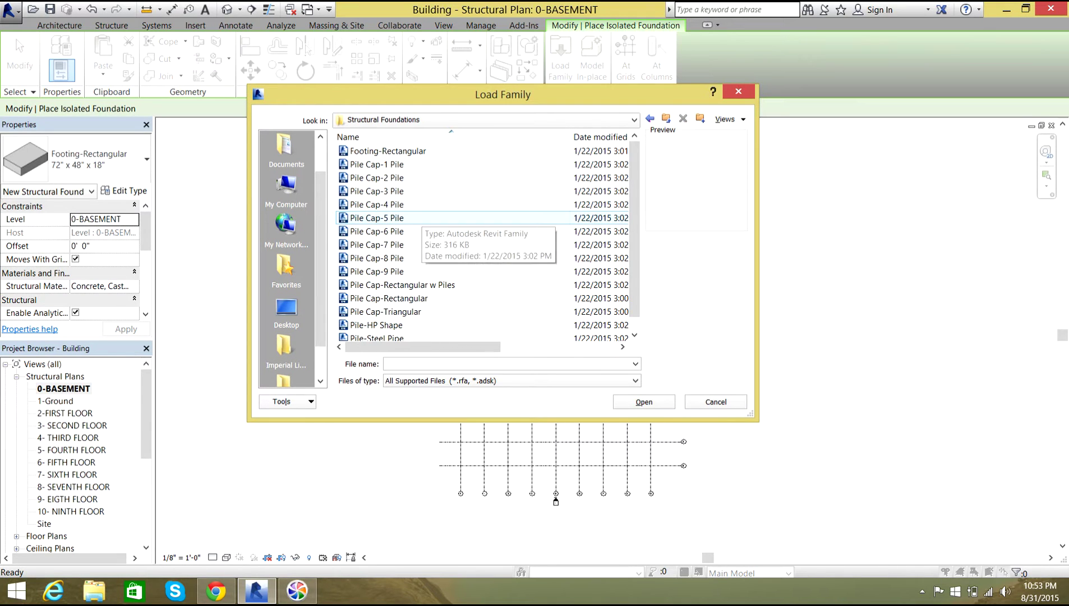
Compare the Pile Cap-4 Pile and Pile Cap-2 Pile previews, load the Pile Cap-4 Pile family and leave the foundation placement
{"action": "left_click", "coordinate": [421, 204]}
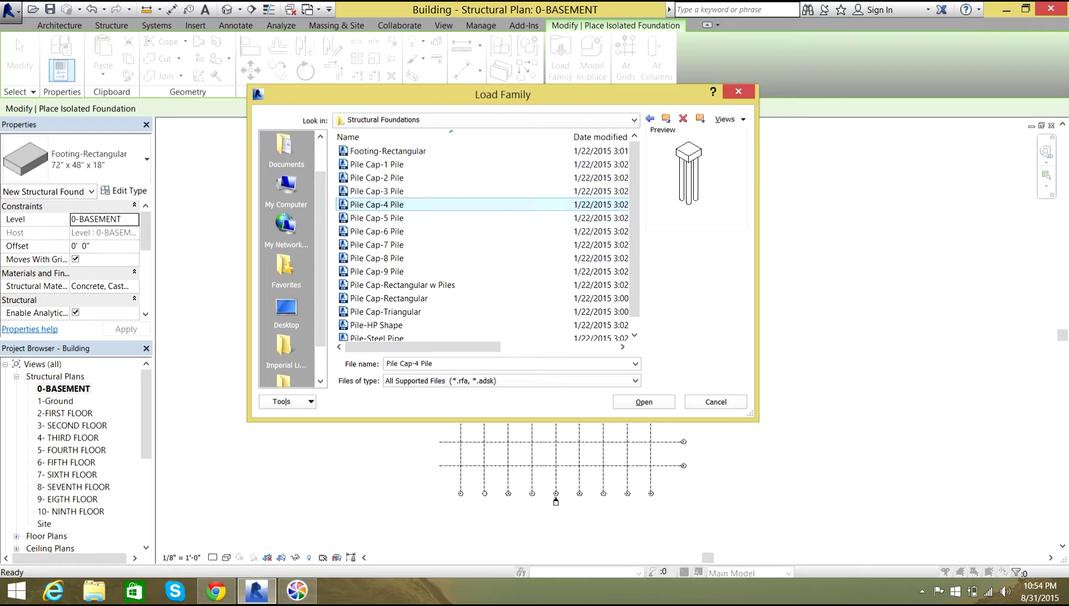
{"action": "left_click", "coordinate": [376, 178]}
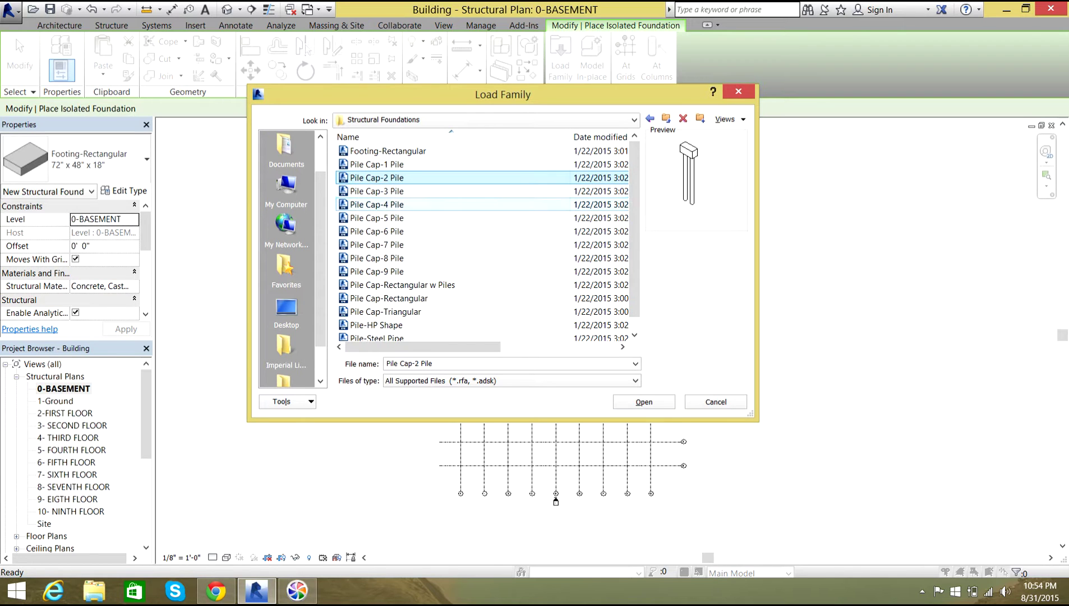
{"action": "left_click", "coordinate": [377, 204]}
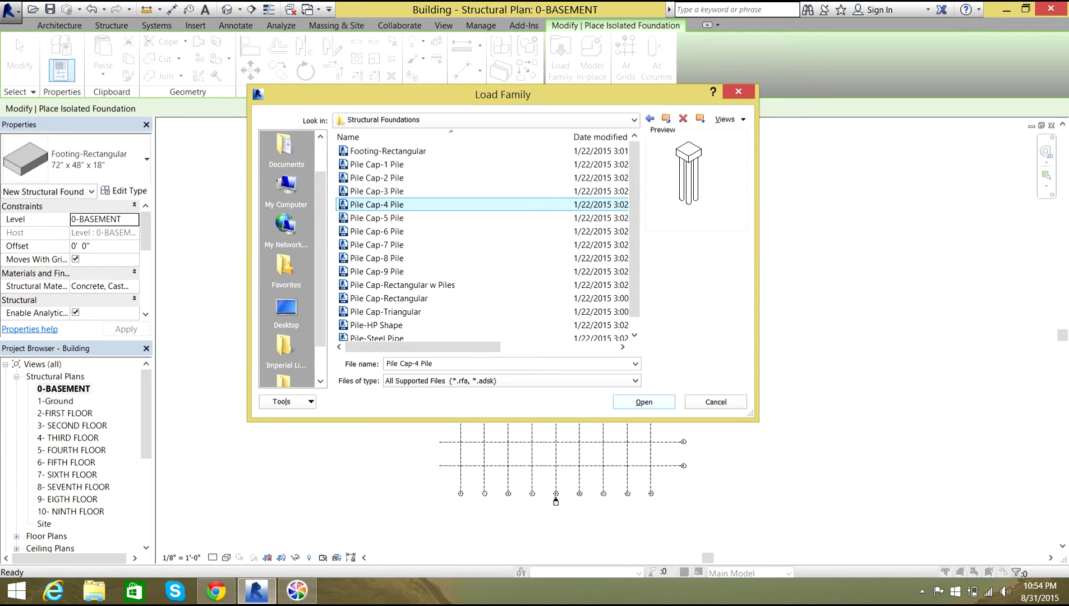
{"action": "left_click", "coordinate": [644, 402]}
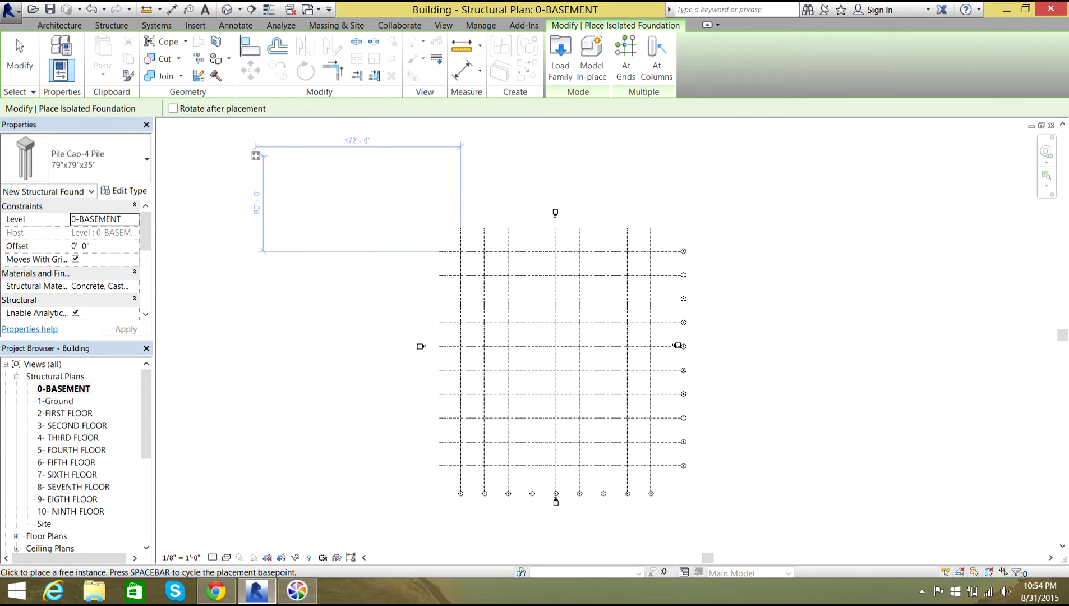
{"action": "key", "text": "Escape"}
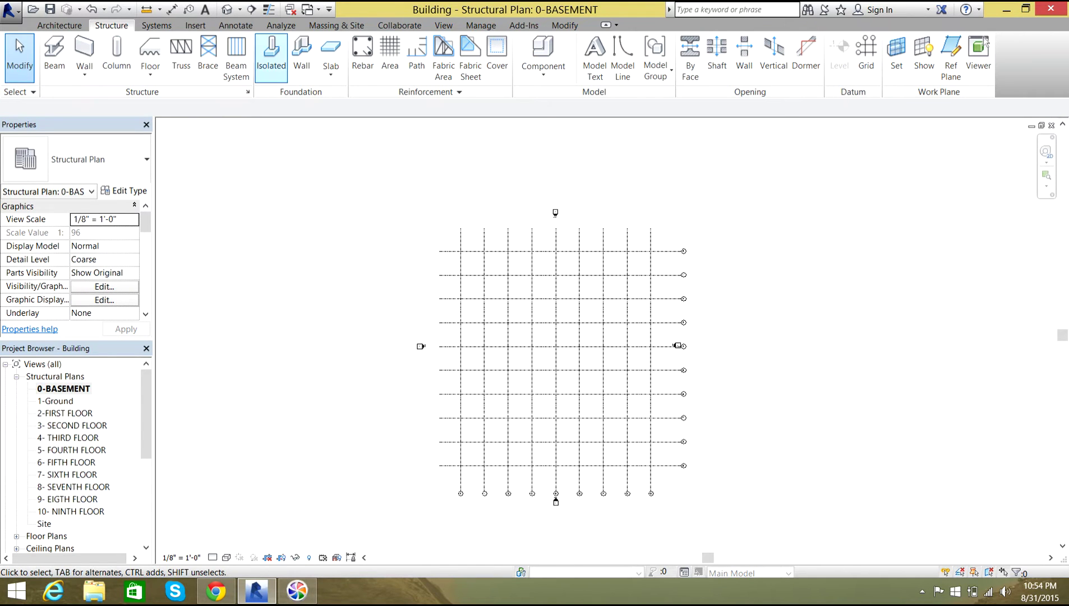
Restart isolated foundation placement, duplicate the Pile Cap-4 Pile type as PILES 2 and set its width and length to 8' 4"
{"action": "left_click", "coordinate": [271, 55]}
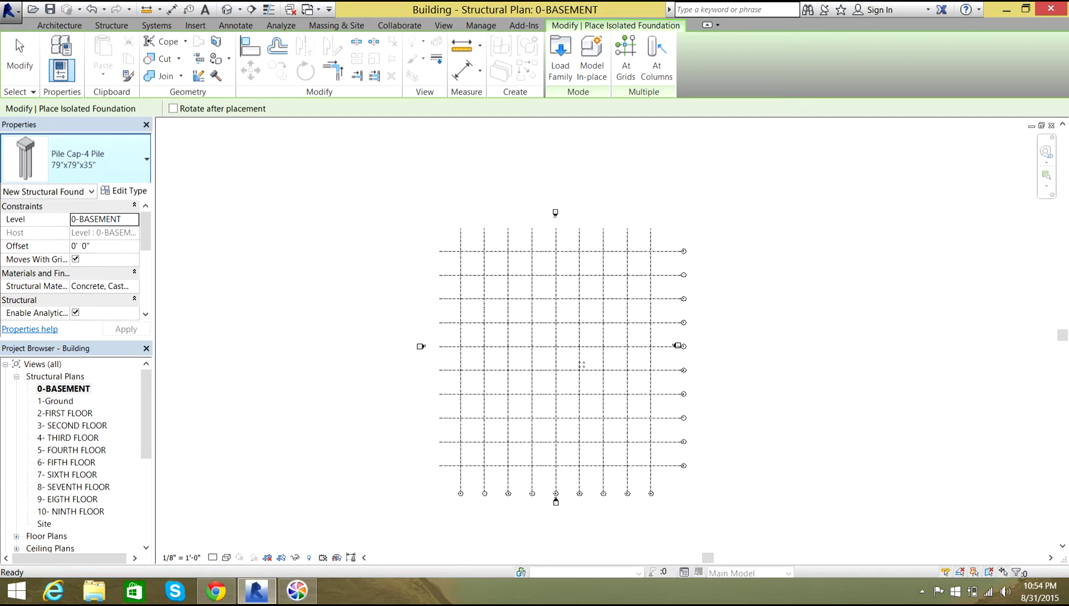
{"action": "left_click", "coordinate": [124, 191]}
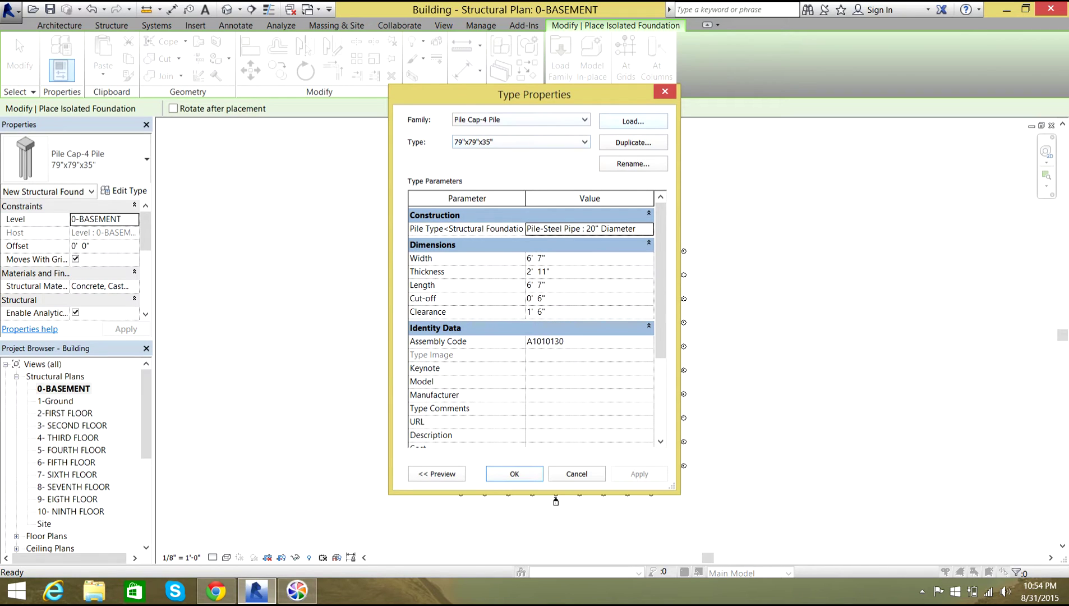
{"action": "left_click", "coordinate": [633, 141]}
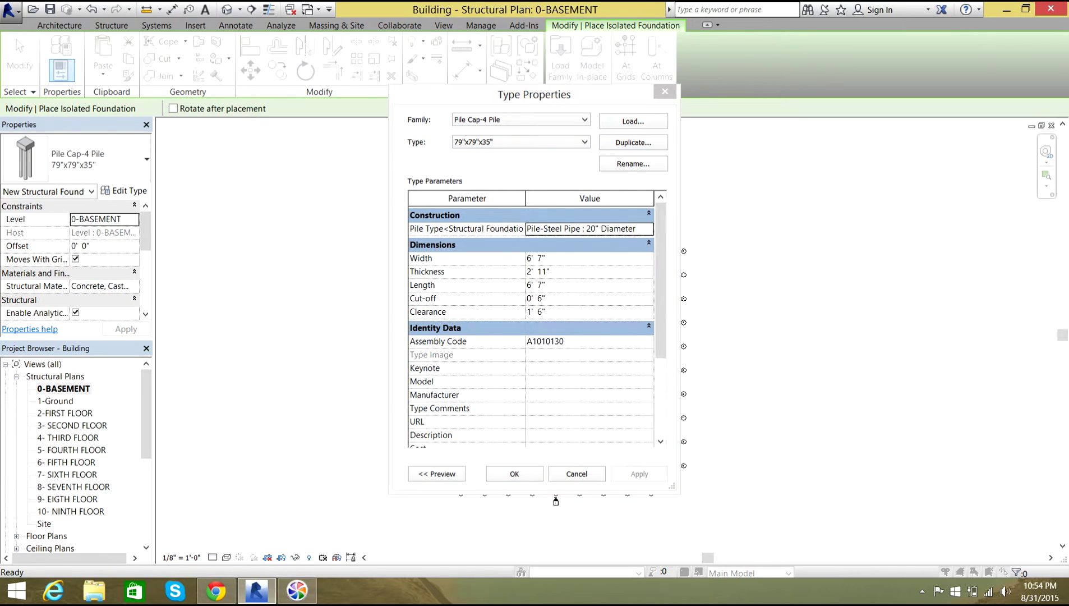
{"action": "key", "text": "End"}
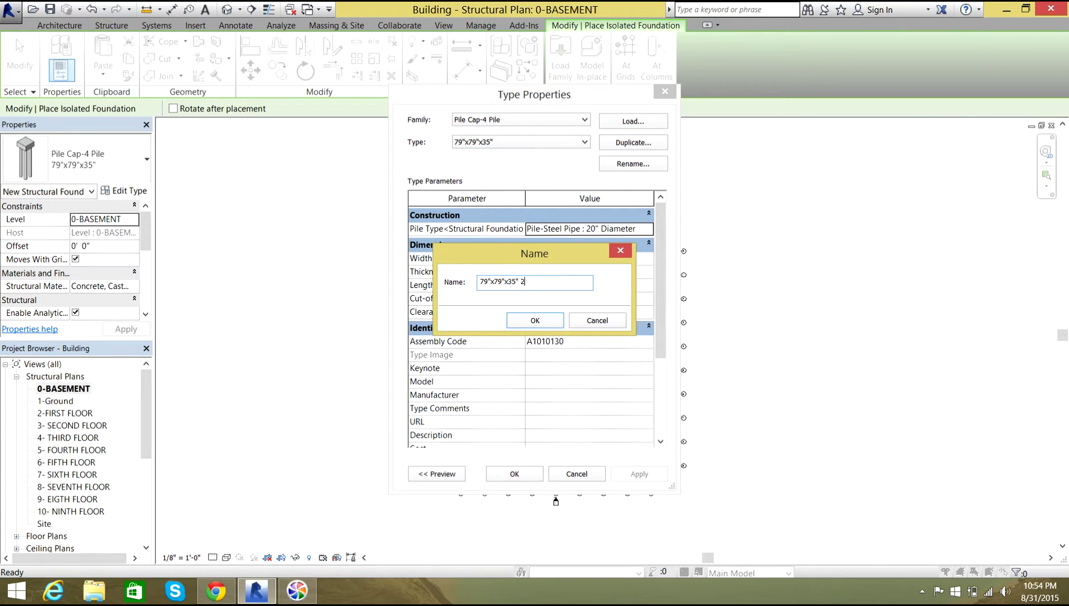
{"action": "left_click_drag", "start_coordinate": [526, 281], "coordinate": [479, 282]}
{"action": "type", "text": "PILES 2"}
{"action": "key", "text": "Return"}
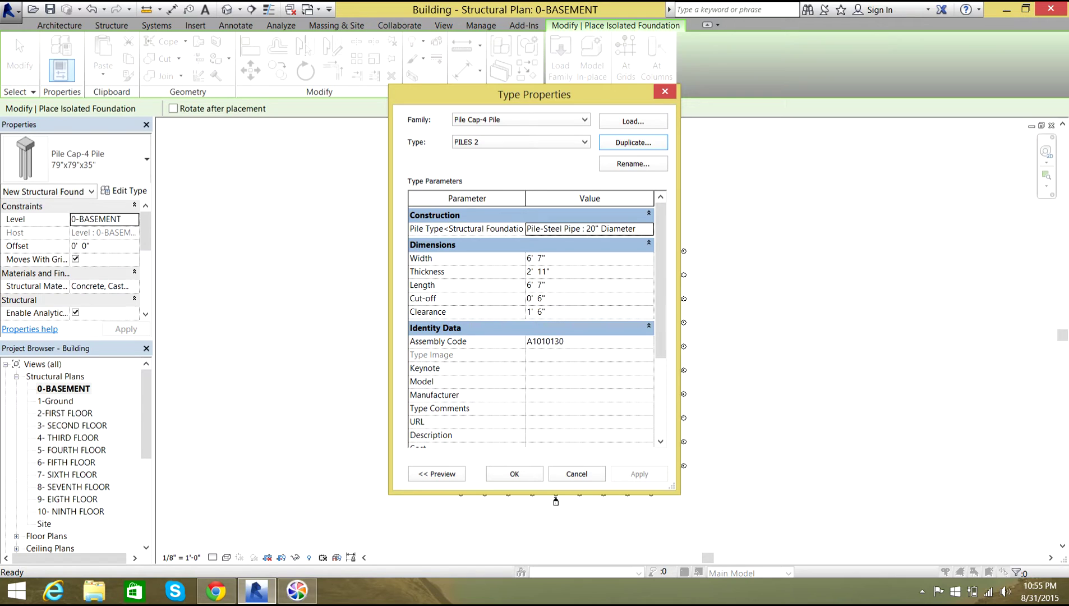
{"action": "left_click", "coordinate": [545, 258]}
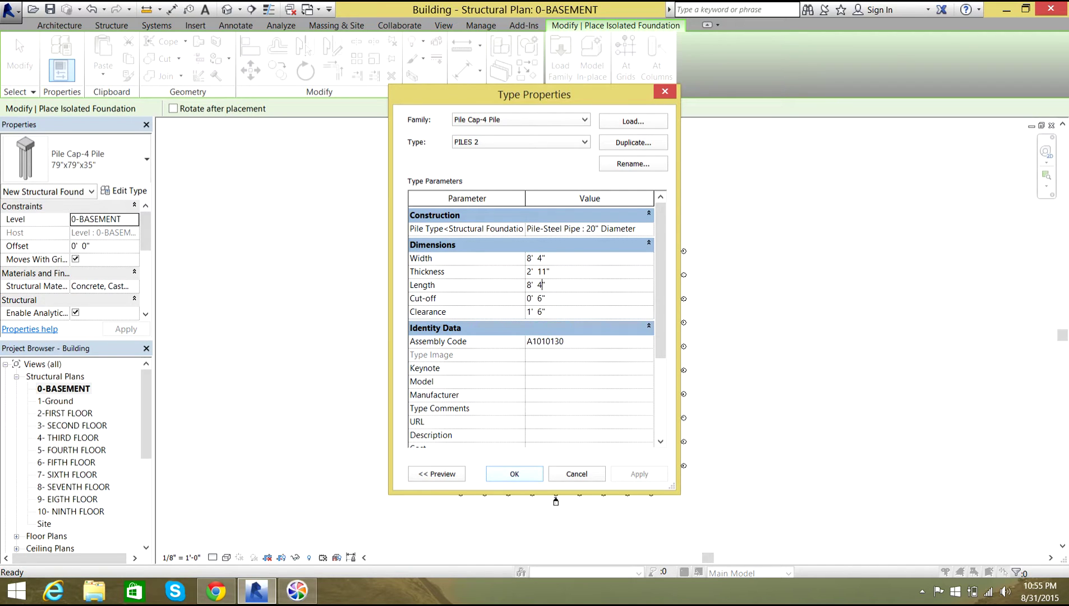
{"action": "left_click", "coordinate": [514, 474]}
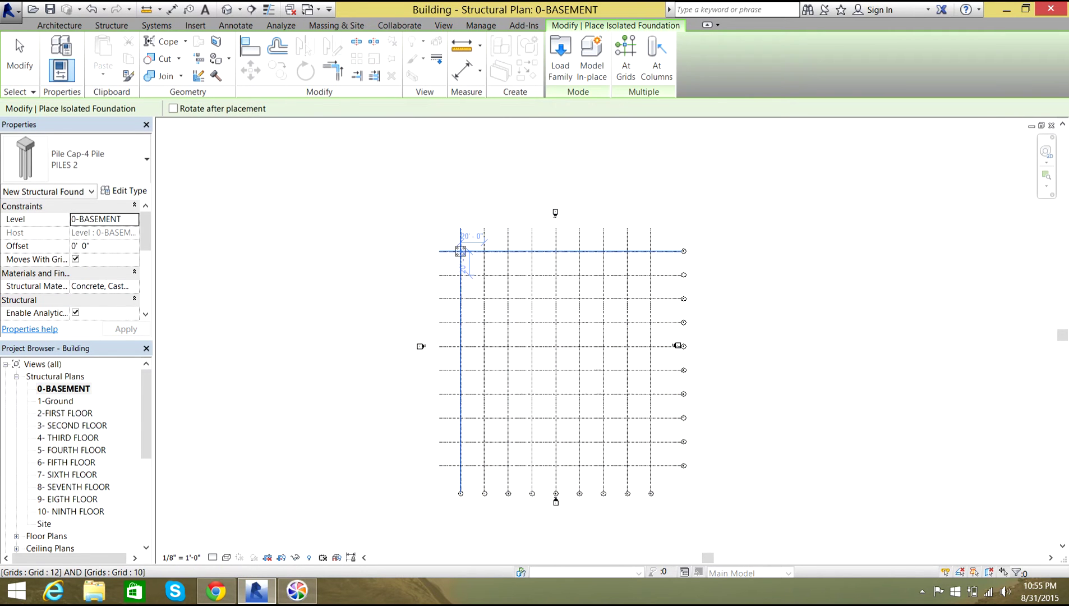
Place PILES 2 pile caps along grid 10 at its intersections with grids 12, 11, 13 and 14
{"action": "scroll", "coordinate": [461, 251], "scroll_direction": "up", "scroll_amount": 5}
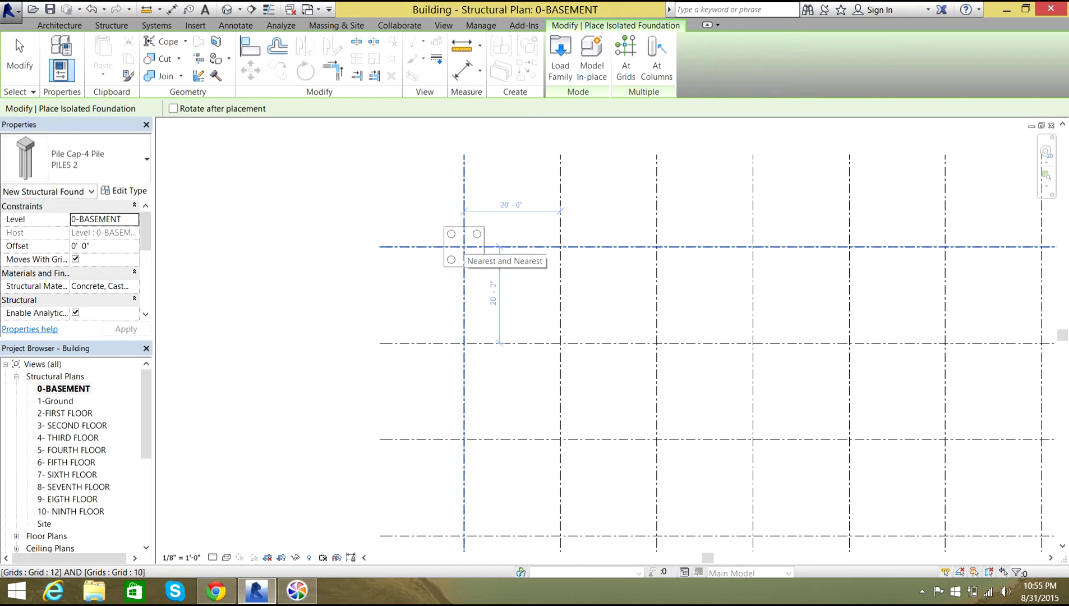
{"action": "left_click", "coordinate": [464, 247]}
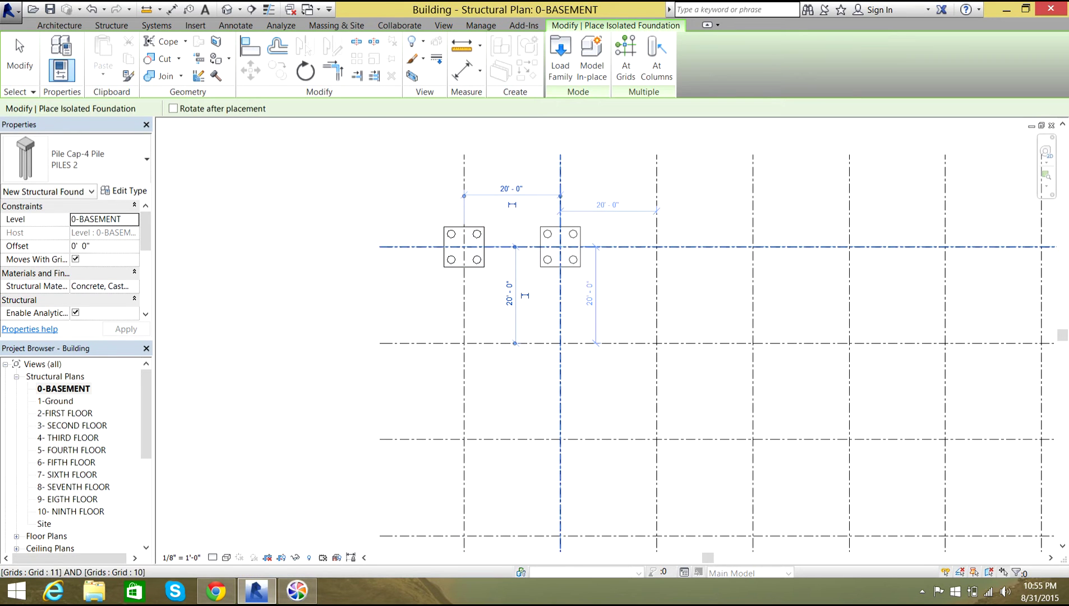
{"action": "left_click", "coordinate": [560, 247]}
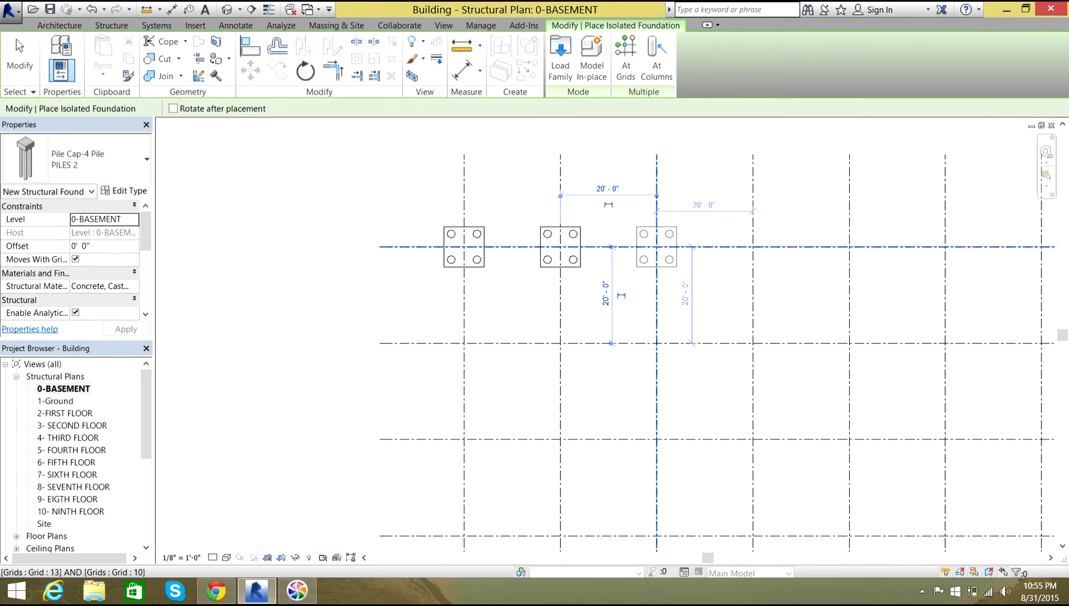
{"action": "left_click", "coordinate": [657, 247]}
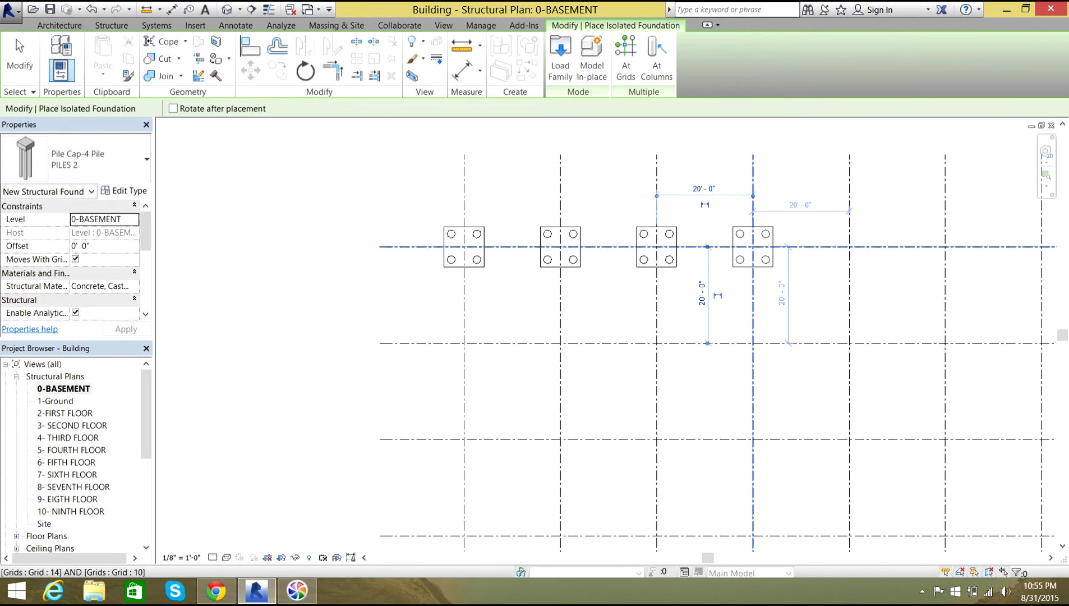
{"action": "left_click", "coordinate": [753, 247]}
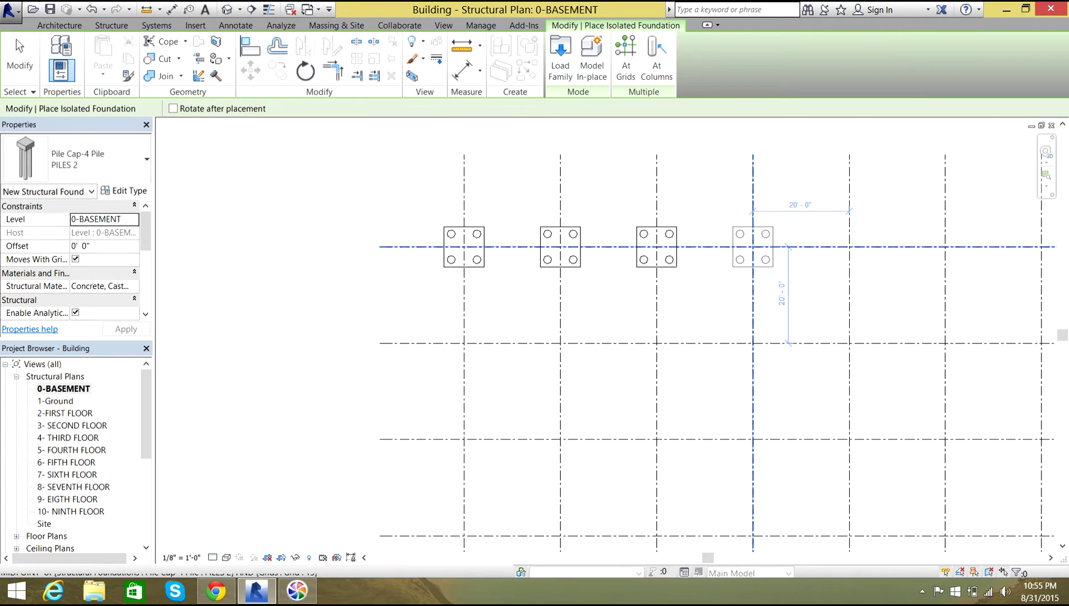
Continue the row of PILES 2 pile caps along grid 10 at its intersections with grids 15, 16, 17 and 18
{"action": "scroll", "coordinate": [592, 282], "scroll_direction": "down", "scroll_amount": 6}
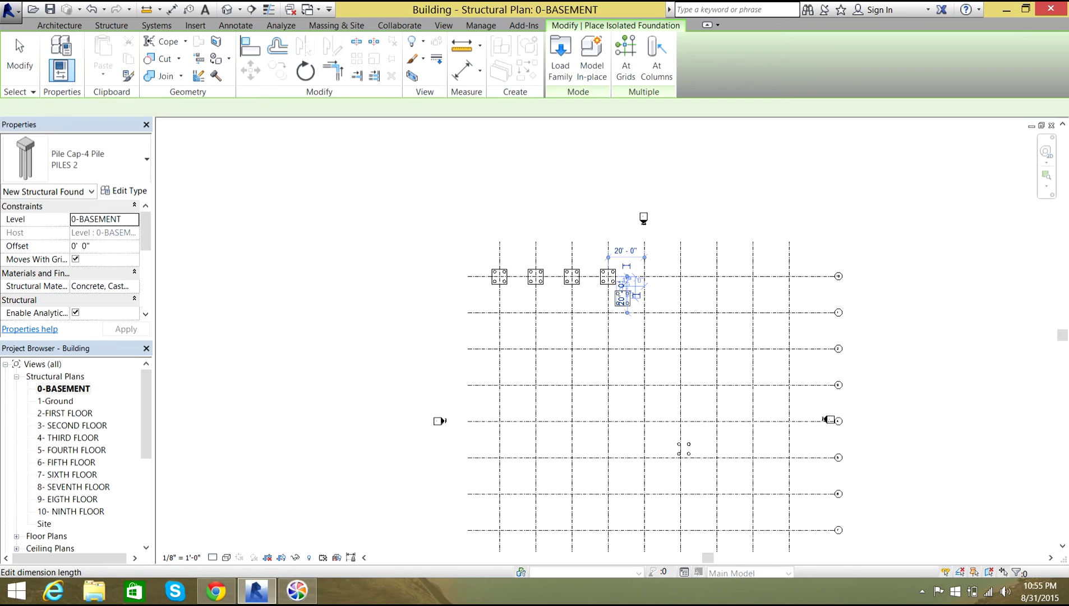
{"action": "scroll", "coordinate": [651, 287], "scroll_direction": "up", "scroll_amount": 6}
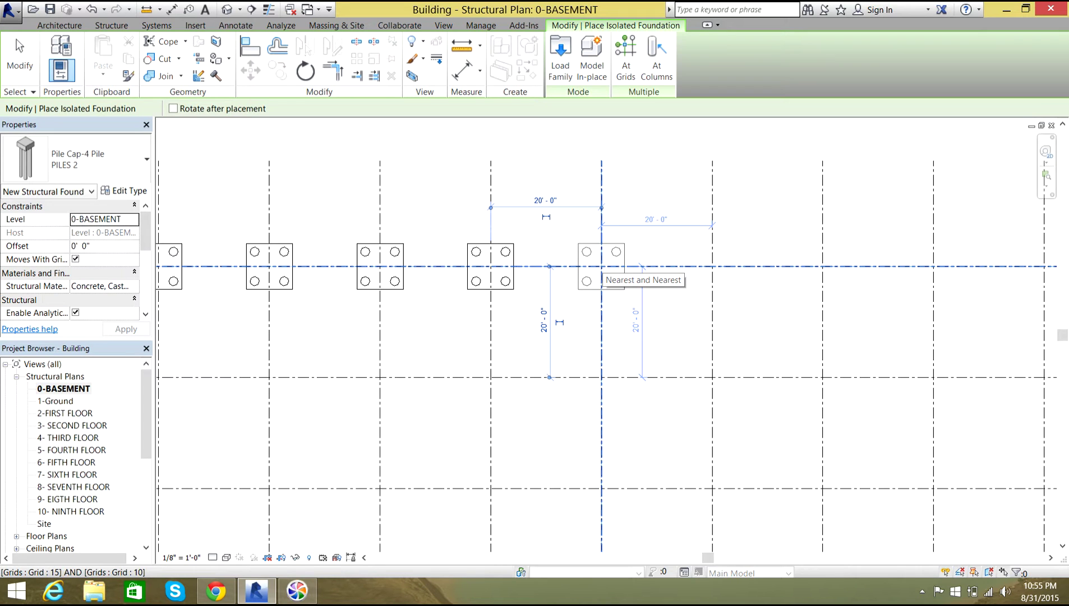
{"action": "left_click", "coordinate": [601, 267]}
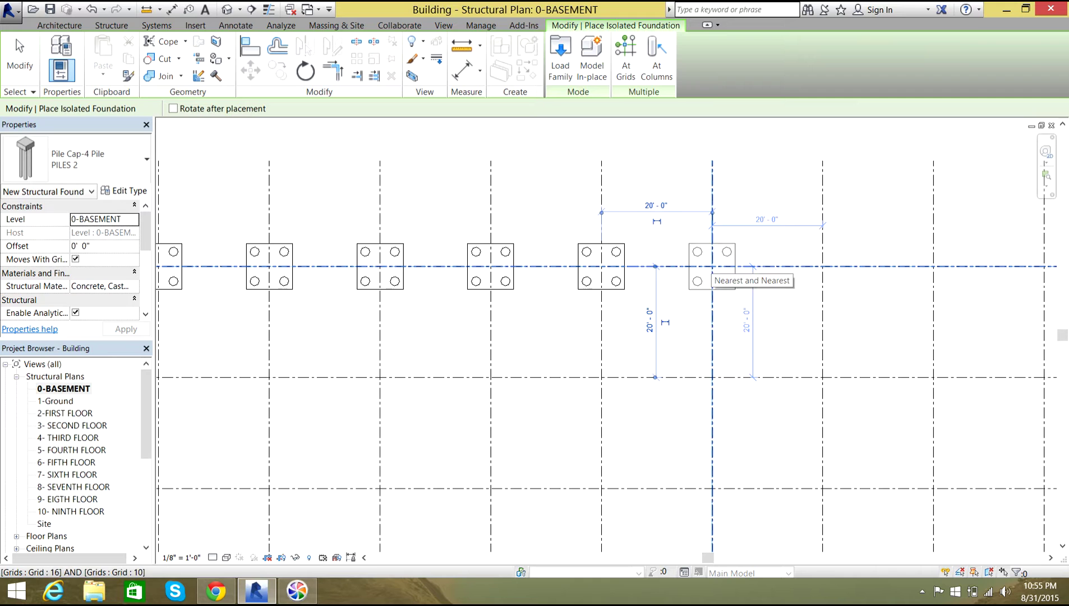
{"action": "left_click", "coordinate": [712, 267]}
{"action": "scroll", "coordinate": [713, 275], "scroll_direction": "down", "scroll_amount": 4}
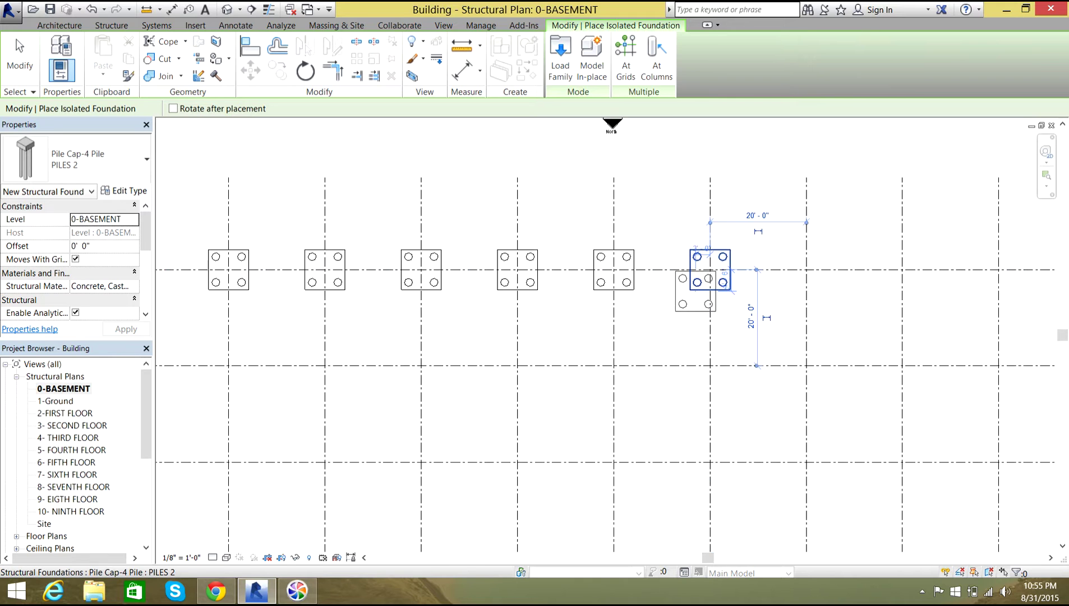
{"action": "scroll", "coordinate": [771, 279], "scroll_direction": "up", "scroll_amount": 4}
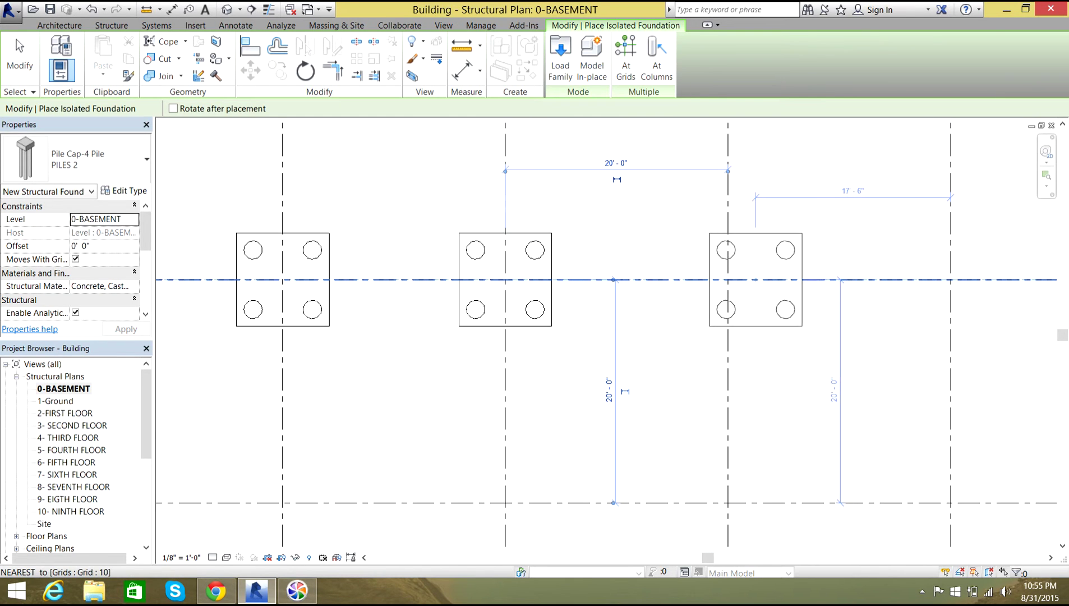
{"action": "scroll", "coordinate": [728, 279], "scroll_direction": "down", "scroll_amount": 5}
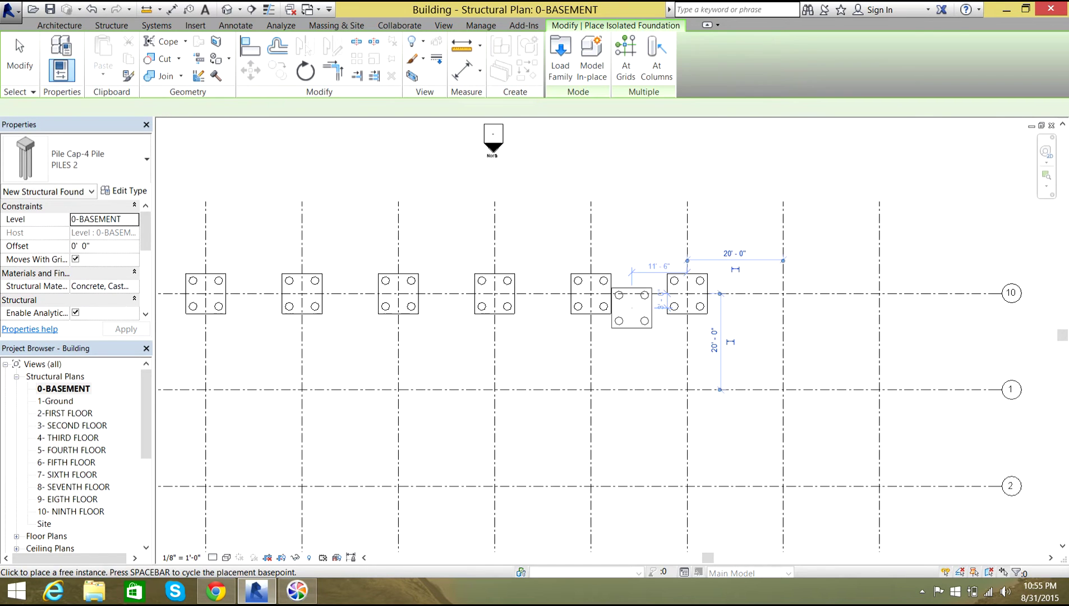
{"action": "left_click", "coordinate": [697, 302]}
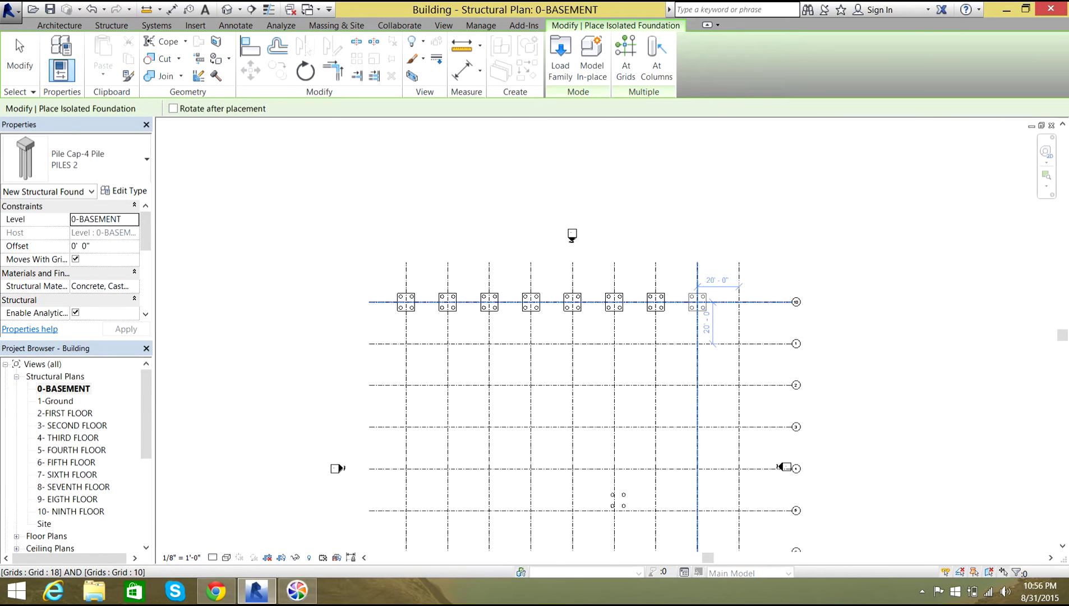
Place the last PILES 2 pile cap at the intersection of grids 19 and 10 and end the isolated foundation placement
{"action": "scroll", "coordinate": [738, 301], "scroll_direction": "up", "scroll_amount": 4}
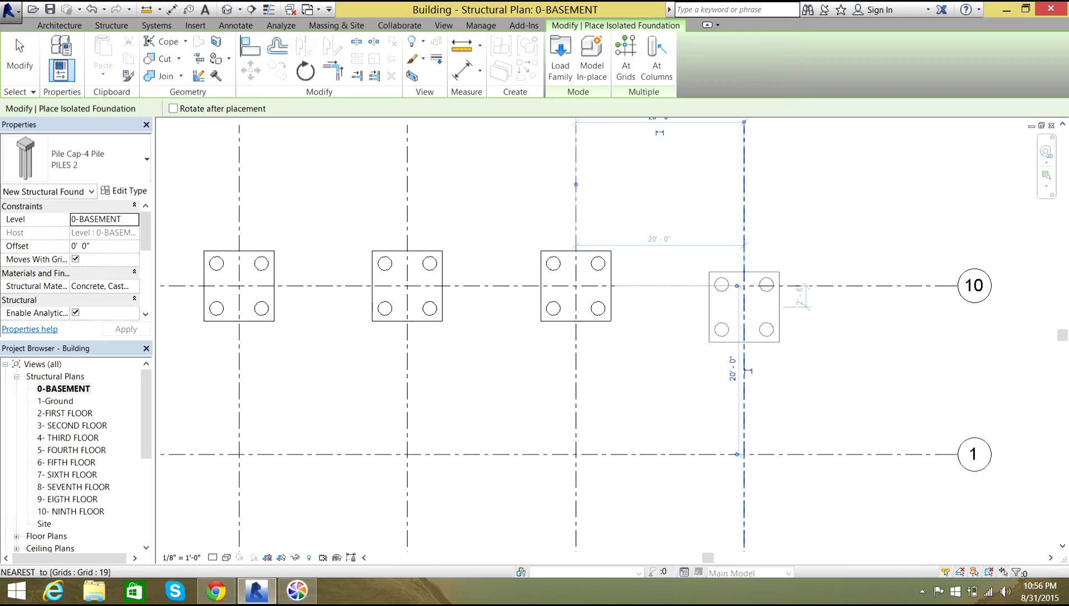
{"action": "scroll", "coordinate": [737, 286], "scroll_direction": "up", "scroll_amount": 5}
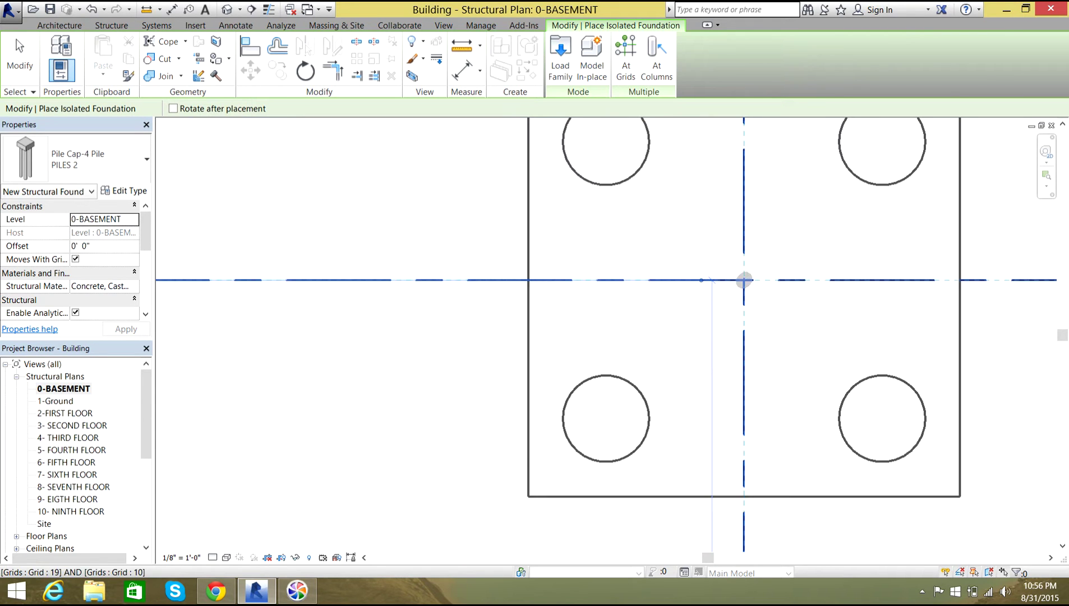
{"action": "left_click", "coordinate": [744, 279]}
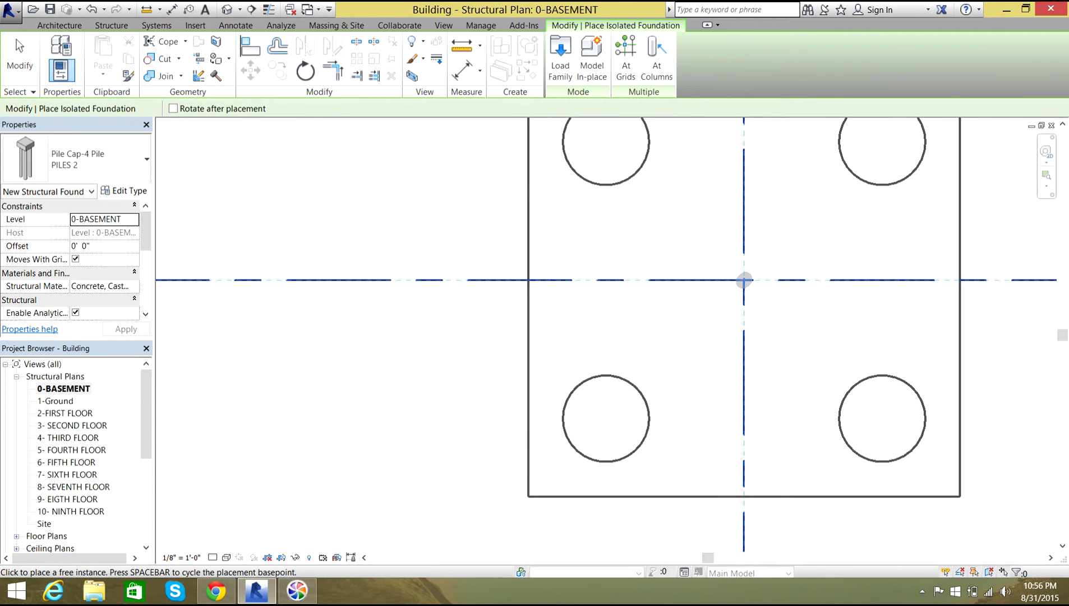
{"action": "scroll", "coordinate": [687, 324], "scroll_direction": "down", "scroll_amount": 3}
{"action": "scroll", "coordinate": [688, 326], "scroll_direction": "down", "scroll_amount": 5}
{"action": "middle_click_drag", "start_coordinate": [718, 368], "coordinate": [760, 278]}
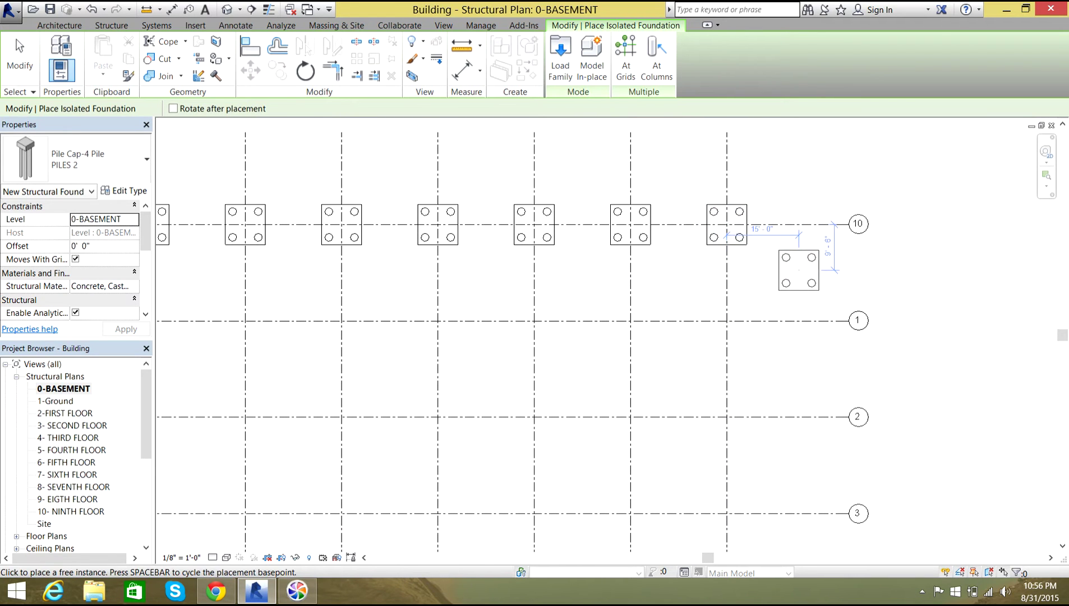
{"action": "right_click", "coordinate": [823, 256]}
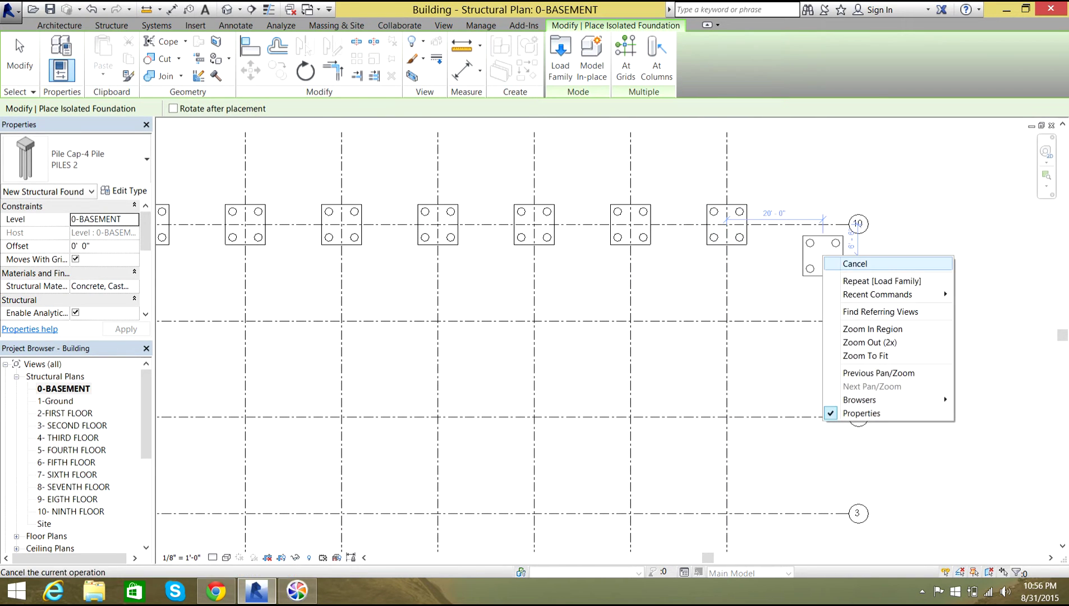
{"action": "left_click", "coordinate": [854, 263]}
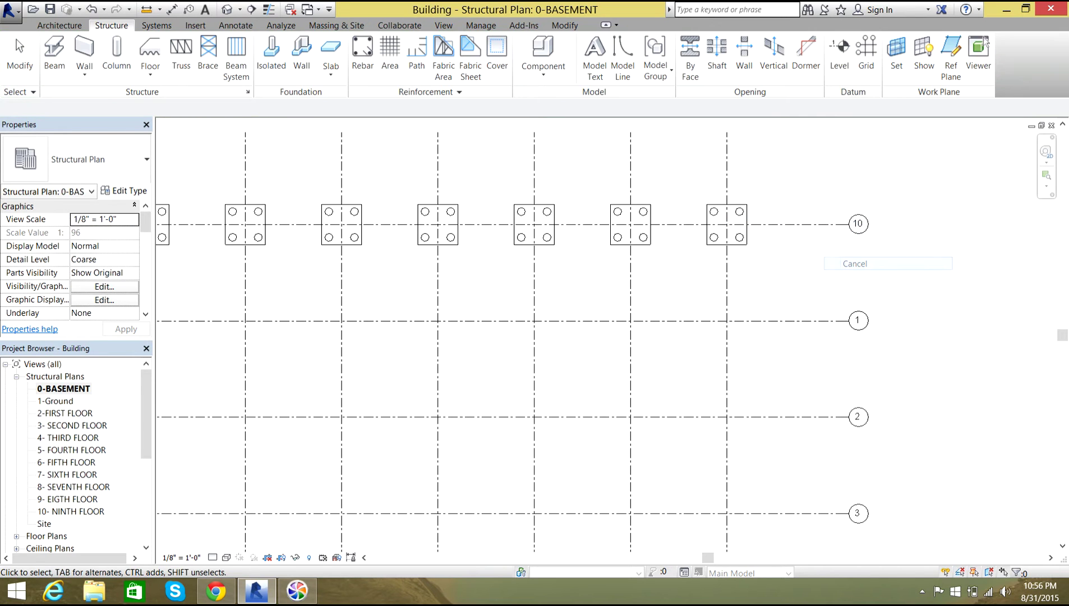
Select all nine pile caps along grid 10 and copy the row to grid 9, from the cap centre on grid 12 to the matching intersection
{"action": "scroll", "coordinate": [554, 305], "scroll_direction": "down", "scroll_amount": 3}
{"action": "scroll", "coordinate": [357, 307], "scroll_direction": "down", "scroll_amount": 1}
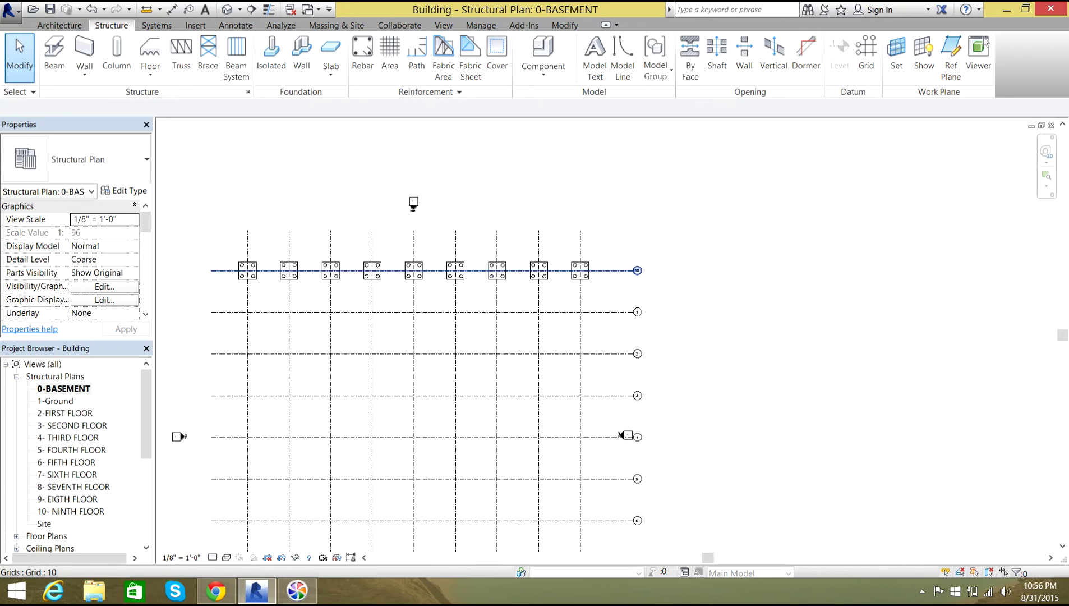
{"action": "scroll", "coordinate": [608, 303], "scroll_direction": "down", "scroll_amount": 1}
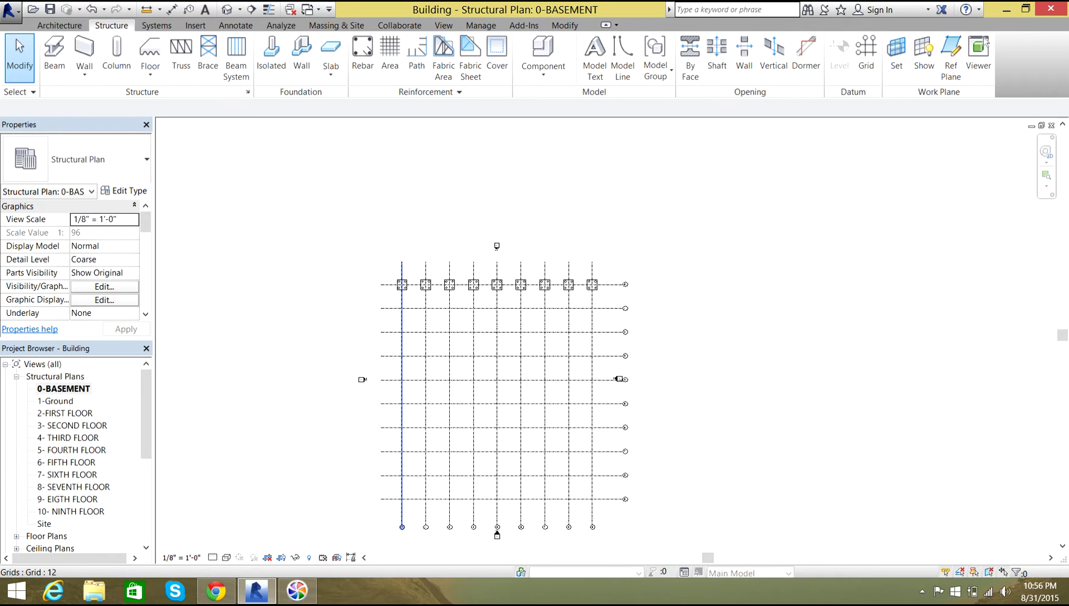
{"action": "scroll", "coordinate": [402, 285], "scroll_direction": "up", "scroll_amount": 1}
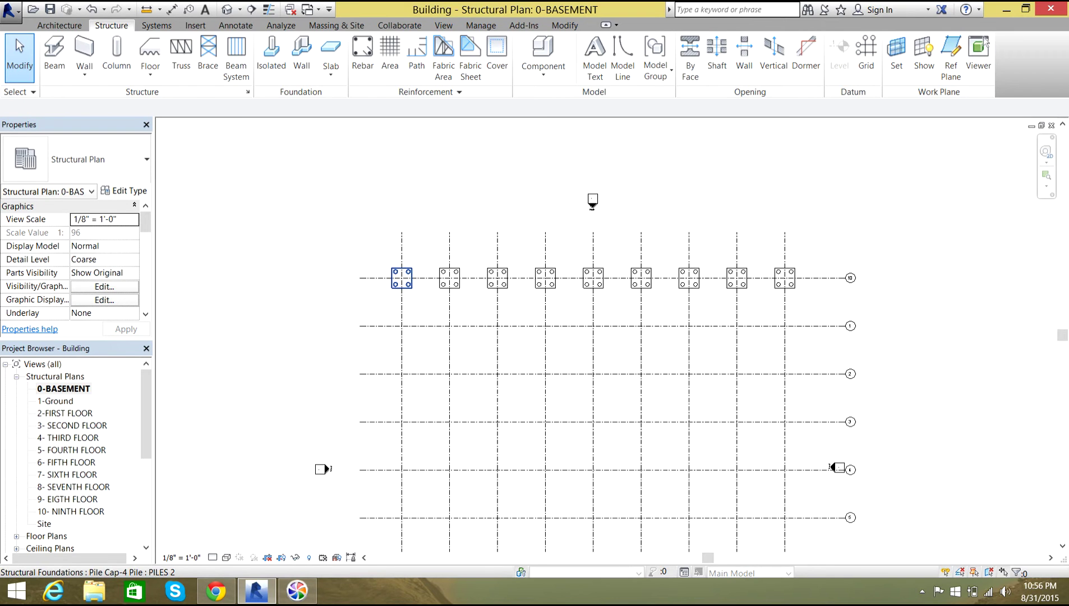
{"action": "left_click", "coordinate": [401, 280]}
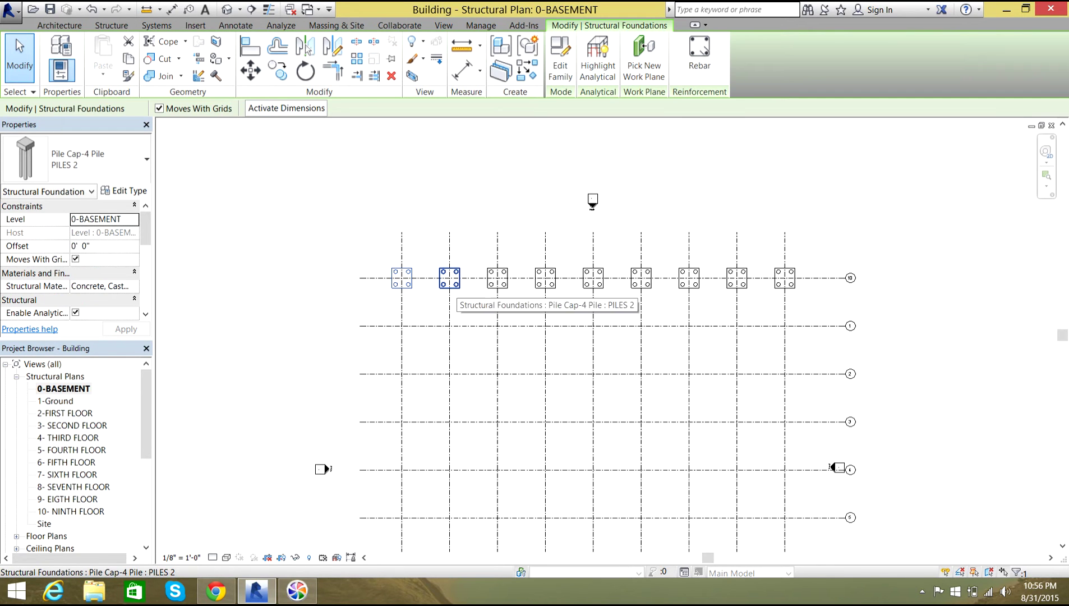
{"action": "left_click", "coordinate": [449, 278], "text": "ctrl"}
{"action": "left_click", "coordinate": [497, 278], "text": "ctrl"}
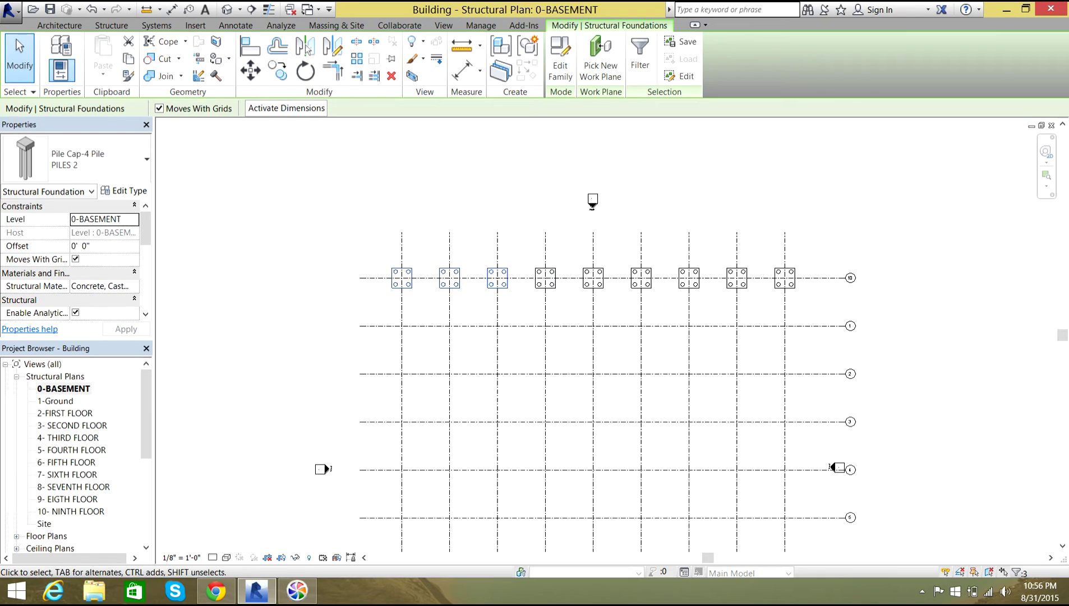
{"action": "left_click", "coordinate": [546, 279], "text": "ctrl"}
{"action": "left_click", "coordinate": [593, 279], "text": "ctrl"}
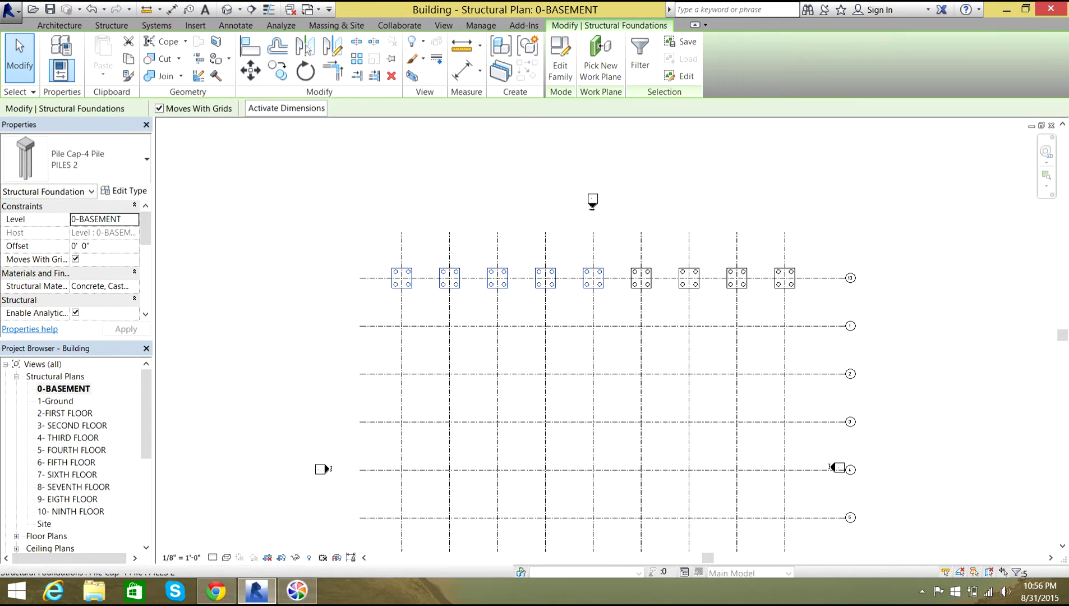
{"action": "left_click", "coordinate": [641, 278], "text": "ctrl"}
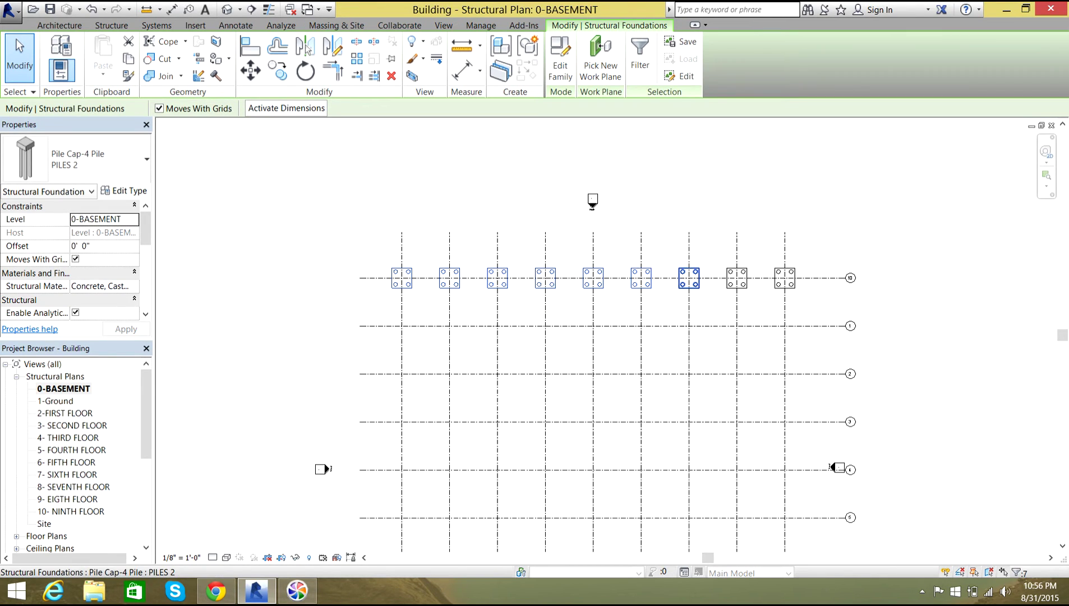
{"action": "left_click", "coordinate": [736, 278], "text": "ctrl"}
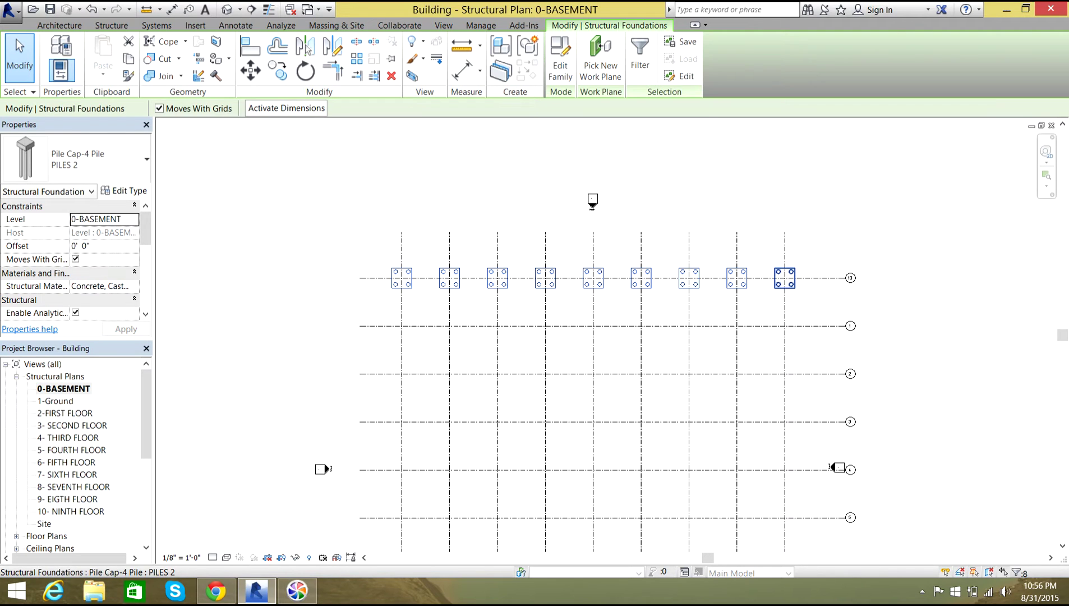
{"action": "left_click", "coordinate": [785, 279], "text": "ctrl"}
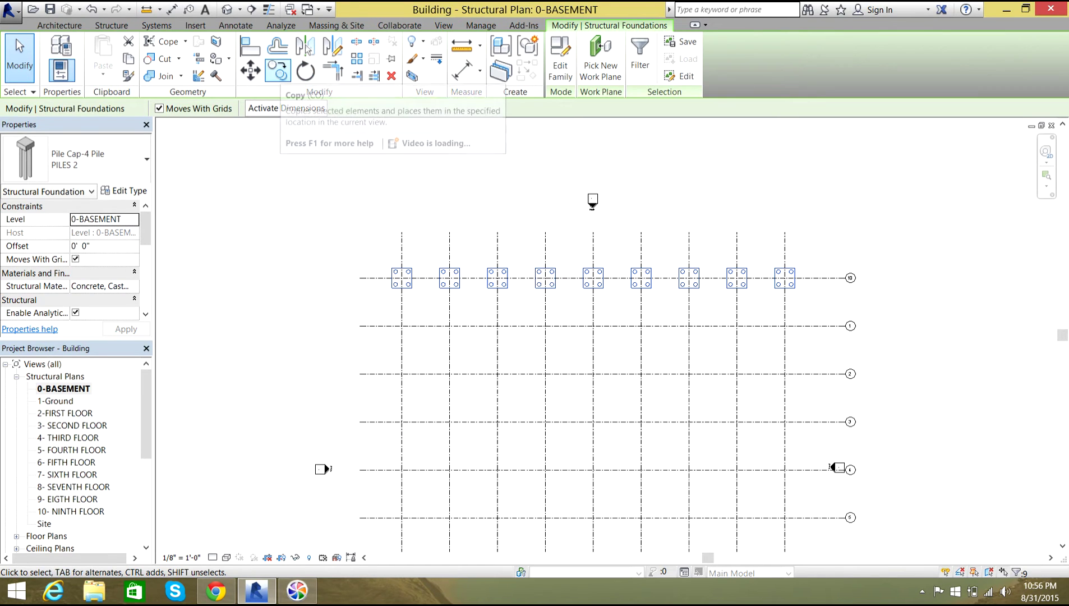
{"action": "left_click", "coordinate": [277, 71]}
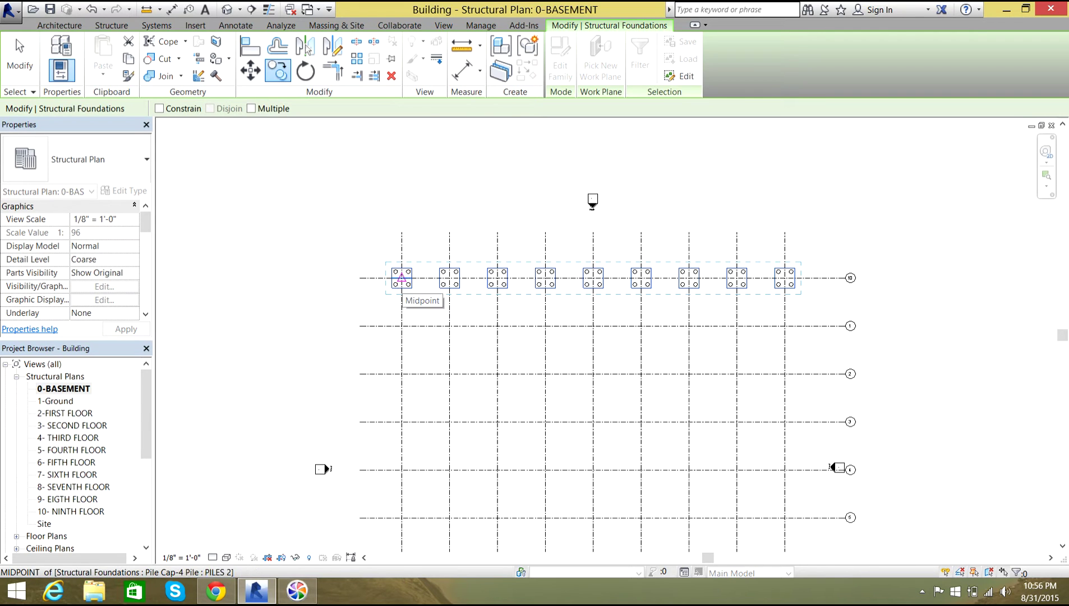
{"action": "scroll", "coordinate": [402, 277], "scroll_direction": "down", "scroll_amount": 3}
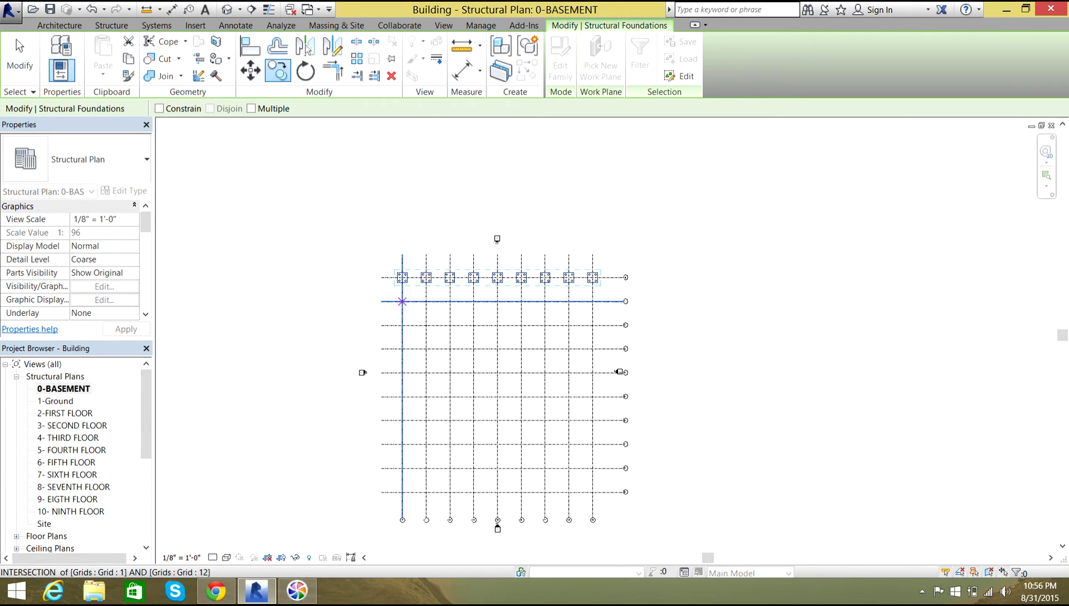
{"action": "scroll", "coordinate": [405, 491], "scroll_direction": "up", "scroll_amount": 1}
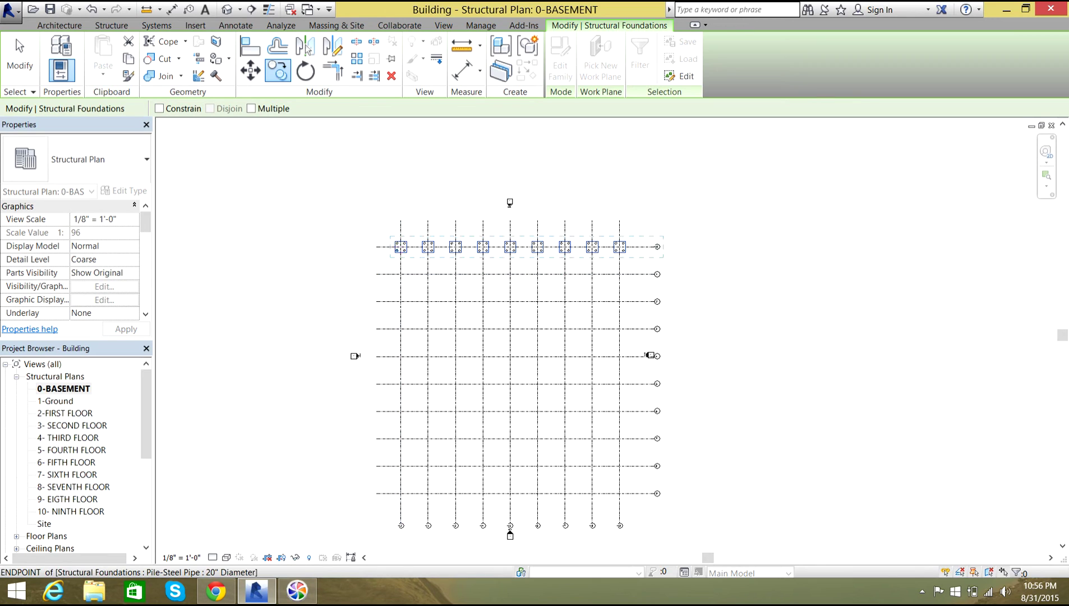
{"action": "scroll", "coordinate": [400, 247], "scroll_direction": "up", "scroll_amount": 5}
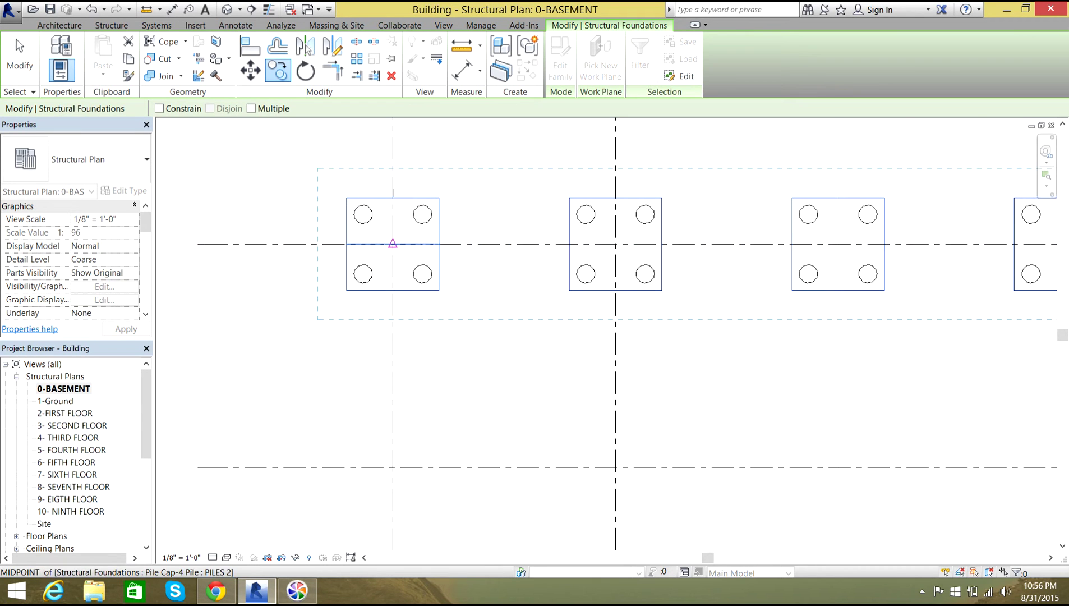
{"action": "left_click", "coordinate": [393, 244]}
{"action": "scroll", "coordinate": [401, 300], "scroll_direction": "down", "scroll_amount": 2}
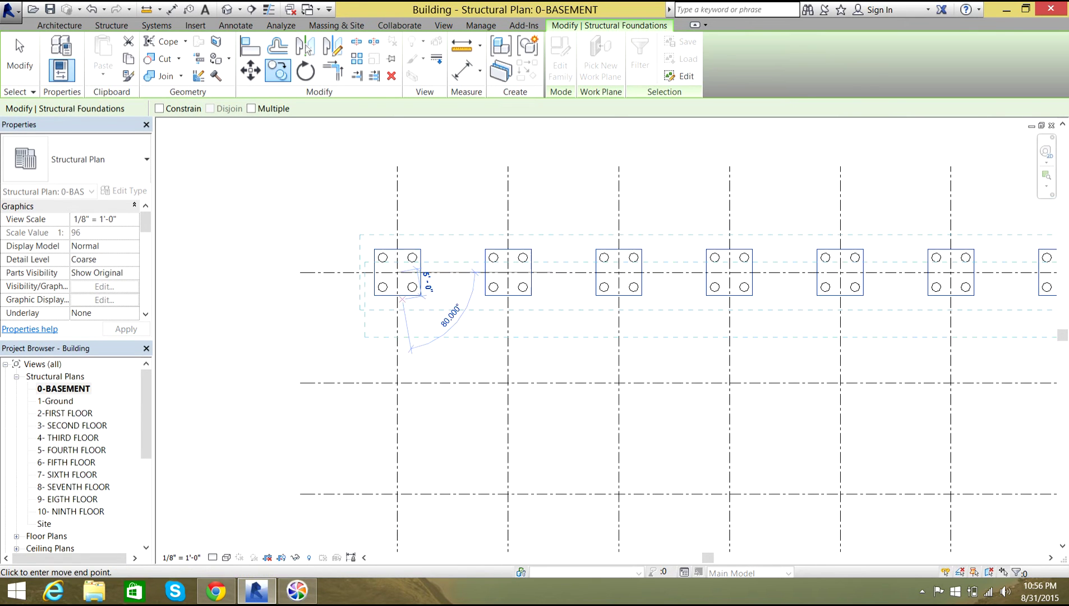
{"action": "scroll", "coordinate": [402, 299], "scroll_direction": "down", "scroll_amount": 3}
{"action": "middle_click_drag", "start_coordinate": [398, 381], "coordinate": [403, 230]}
{"action": "scroll", "coordinate": [393, 368], "scroll_direction": "down", "scroll_amount": 1}
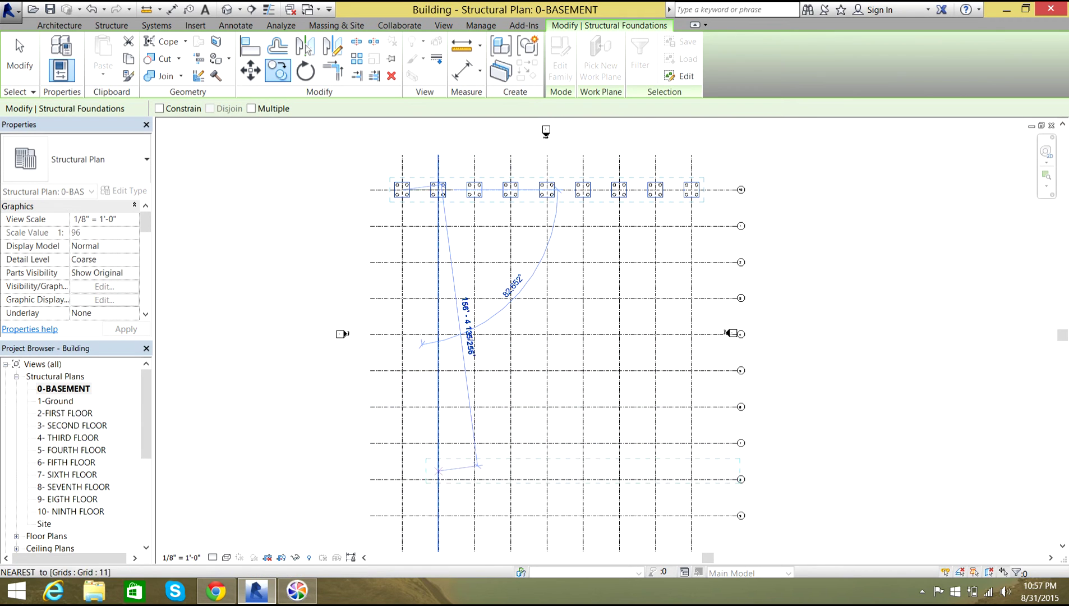
{"action": "middle_click_drag", "start_coordinate": [440, 537], "coordinate": [443, 447]}
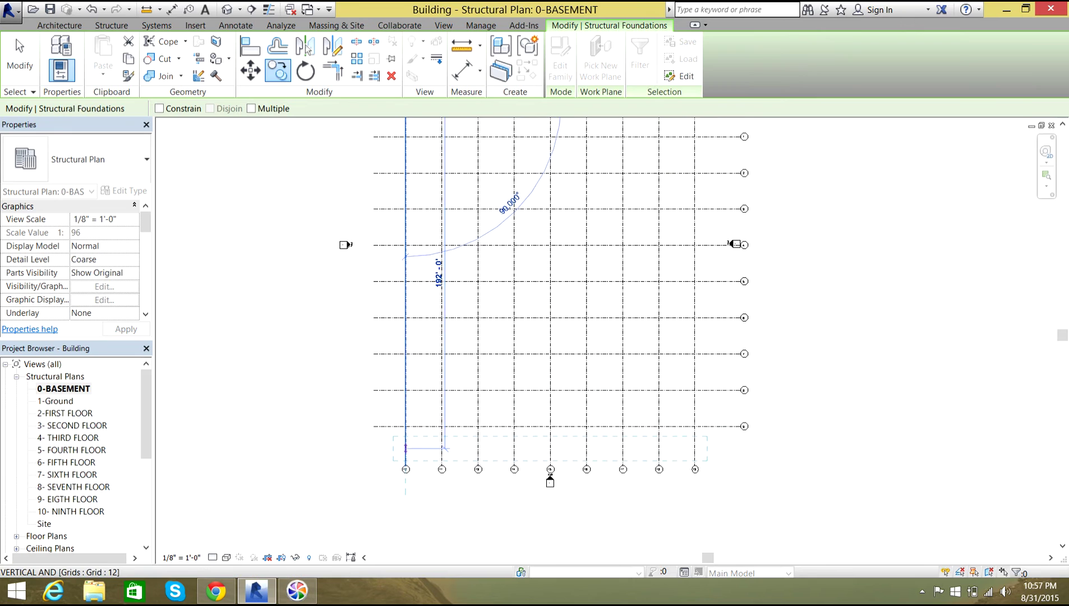
{"action": "scroll", "coordinate": [443, 447], "scroll_direction": "up", "scroll_amount": 4}
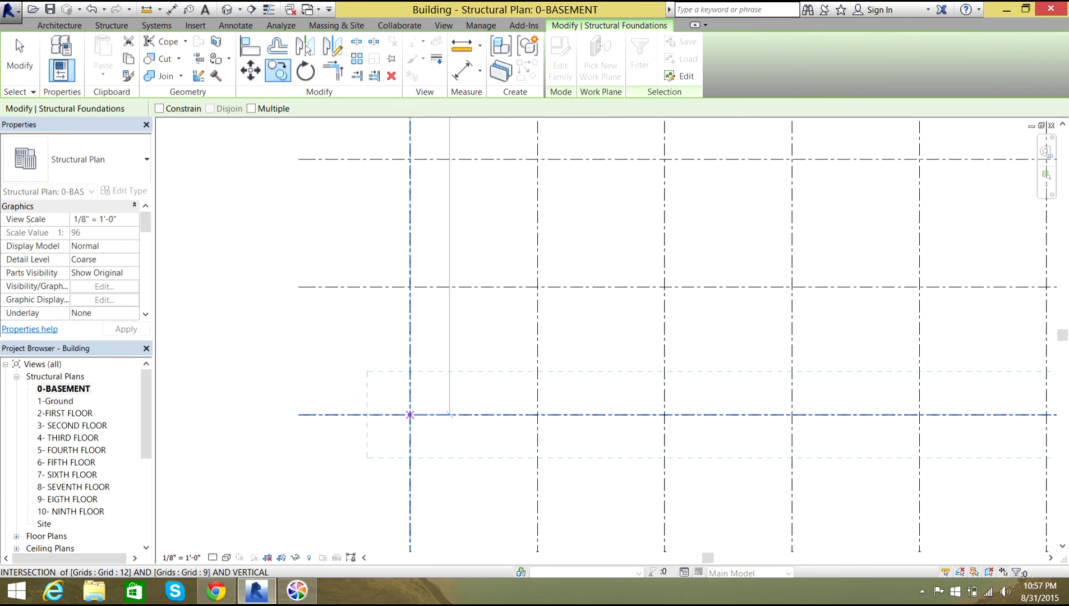
{"action": "left_click", "coordinate": [448, 414]}
{"action": "scroll", "coordinate": [256, 426], "scroll_direction": "down", "scroll_amount": 5}
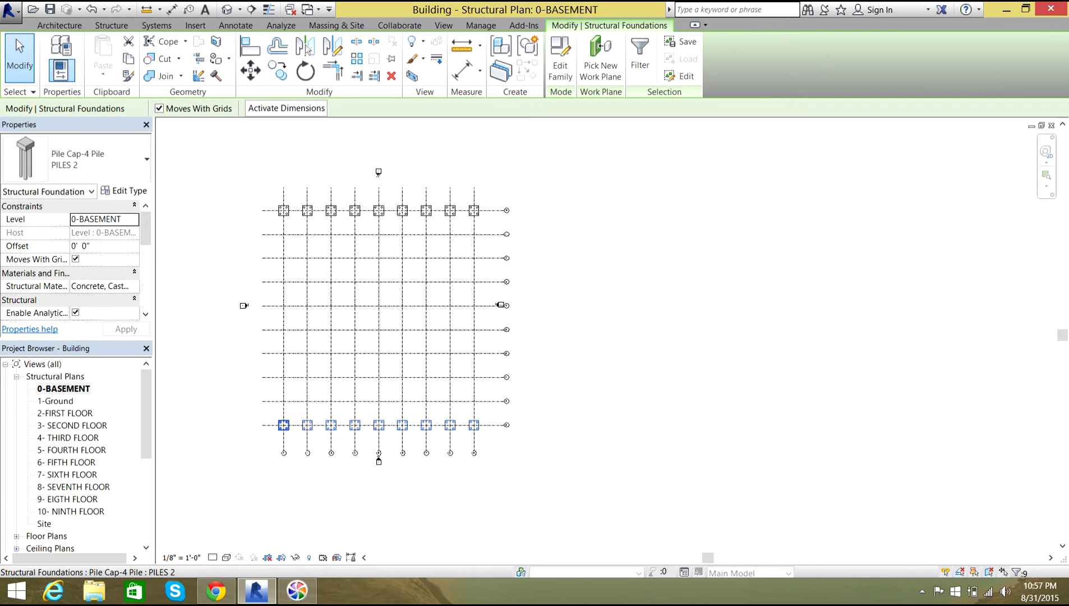
Copy the selected row of pile caps from grid 9 up to grid 6, aligning it at the grid 12 intersection
{"action": "left_click", "coordinate": [307, 49]}
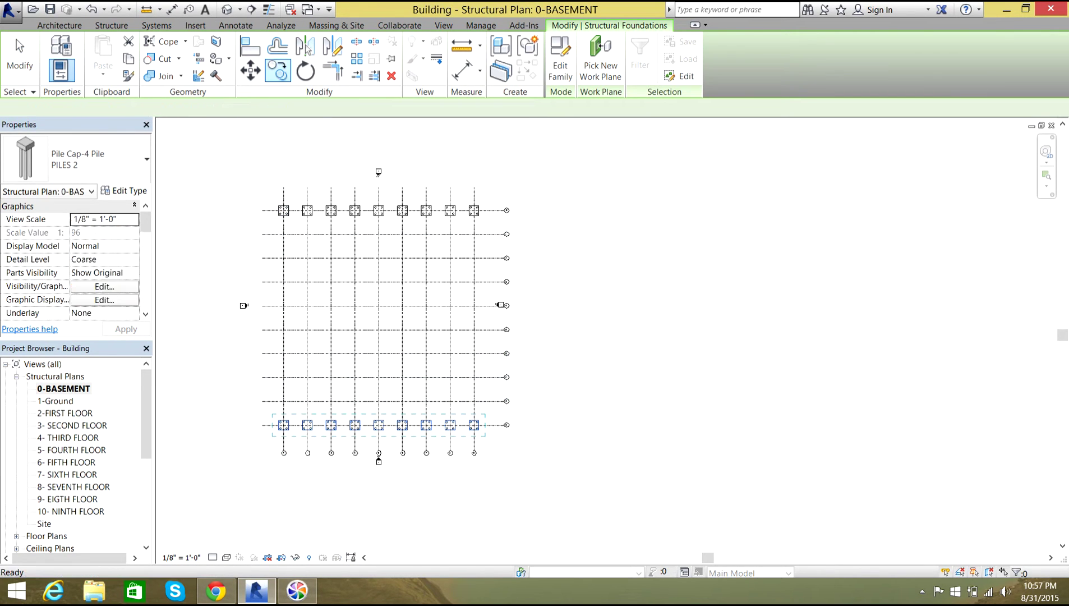
{"action": "scroll", "coordinate": [280, 428], "scroll_direction": "up", "scroll_amount": 5}
{"action": "scroll", "coordinate": [278, 424], "scroll_direction": "up", "scroll_amount": 3}
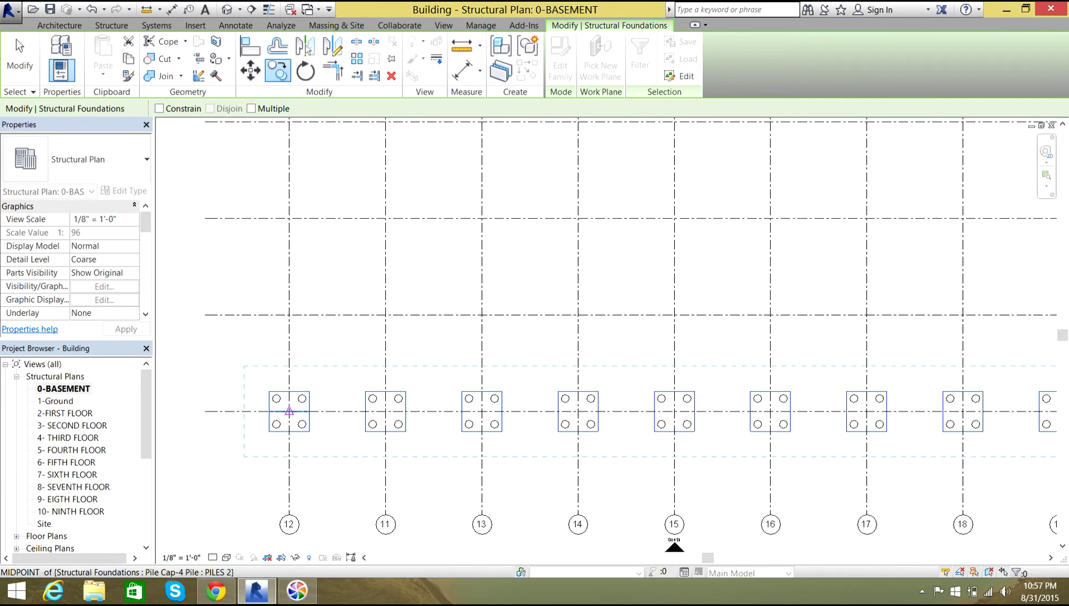
{"action": "left_click", "coordinate": [289, 411]}
{"action": "scroll", "coordinate": [301, 325], "scroll_direction": "down", "scroll_amount": 2}
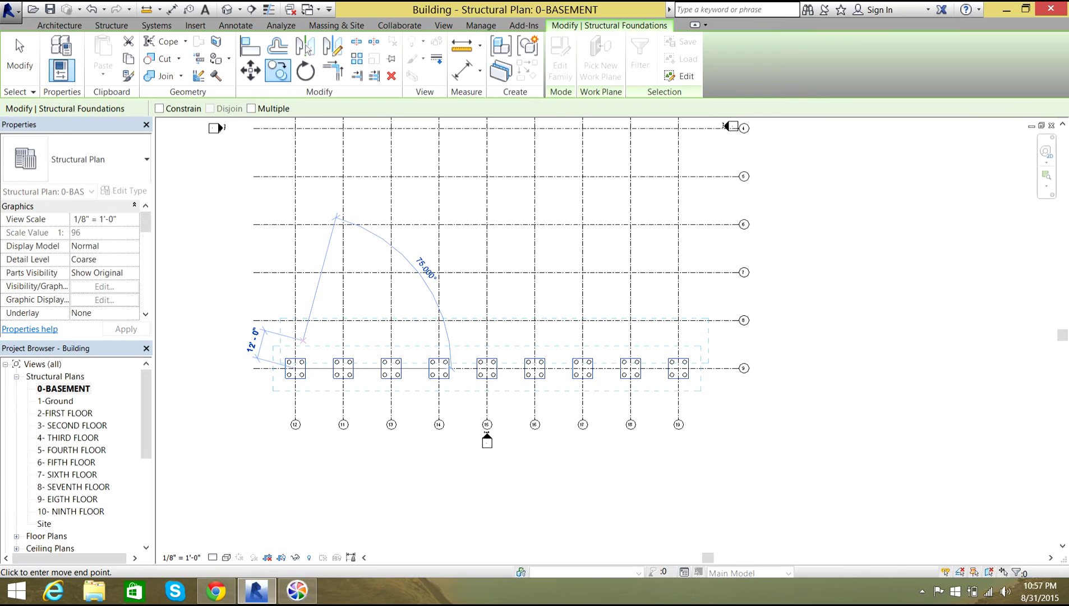
{"action": "scroll", "coordinate": [303, 340], "scroll_direction": "down", "scroll_amount": 4}
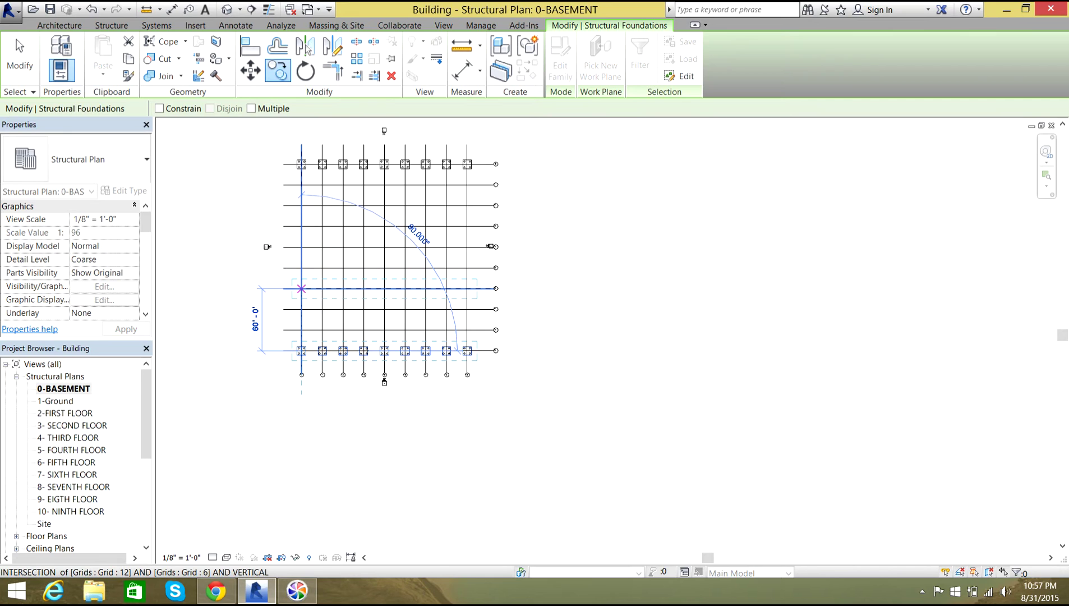
{"action": "left_click", "coordinate": [301, 288]}
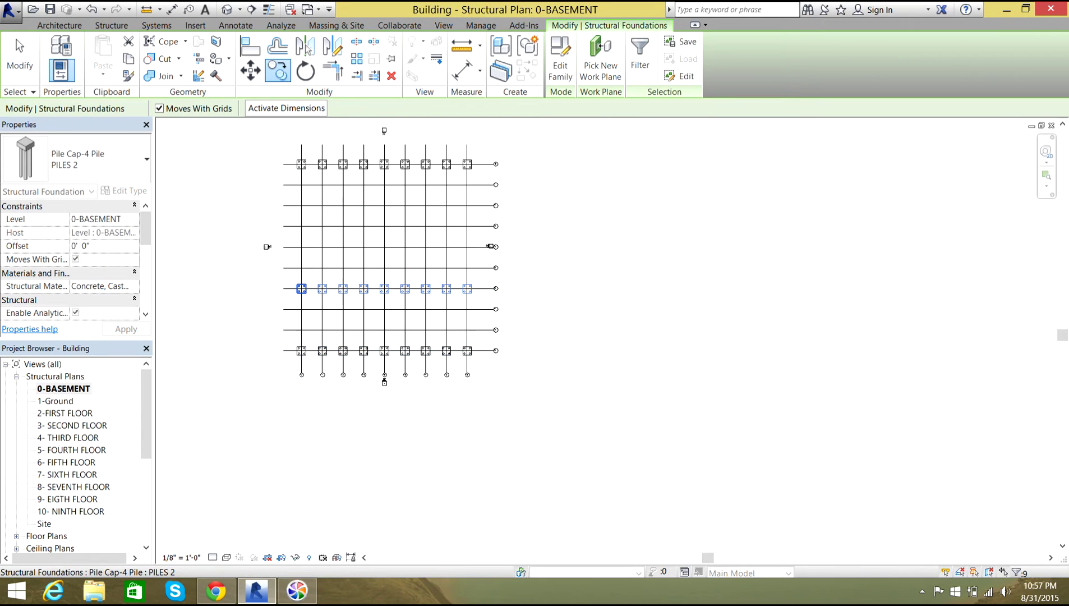
Copy the selected row of pile caps from grid 6 up to grid 3, aligning it at the grid 12 intersection
{"action": "key", "text": "c"}
{"action": "key", "text": "o"}
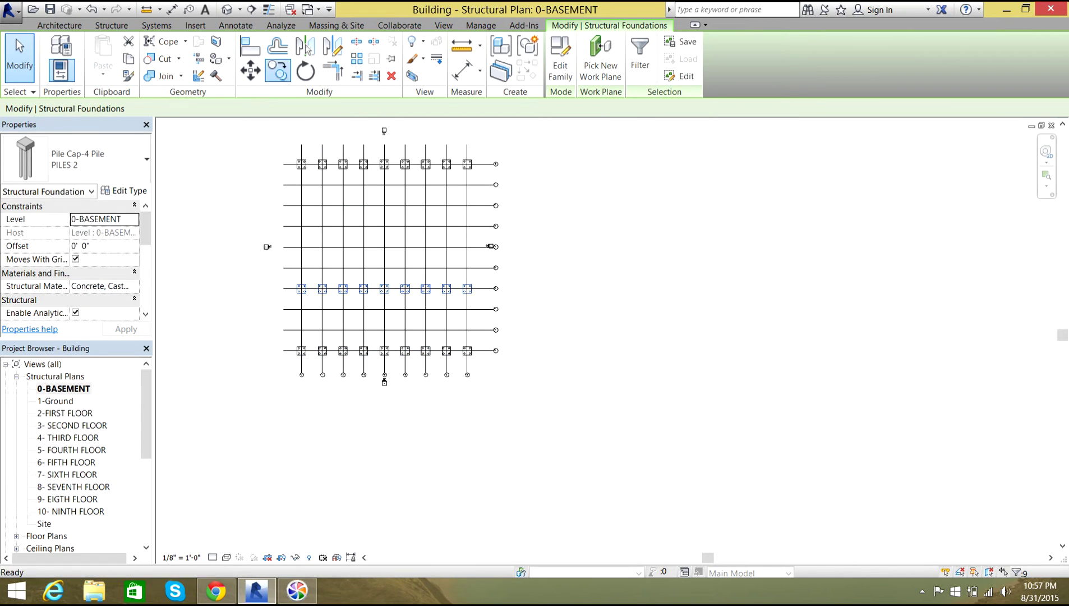
{"action": "scroll", "coordinate": [301, 288], "scroll_direction": "up", "scroll_amount": 5}
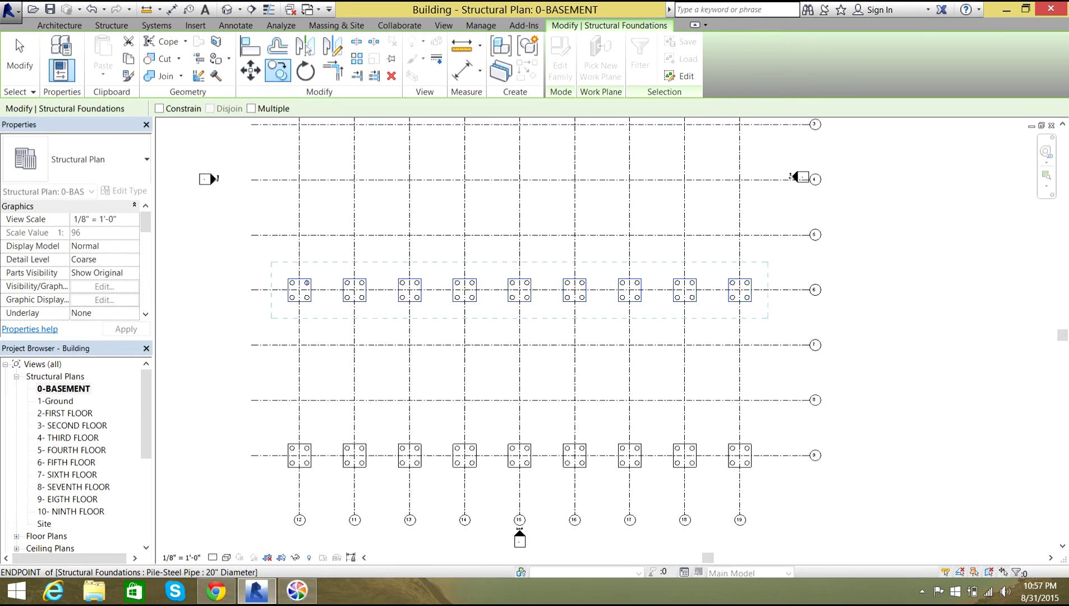
{"action": "left_click", "coordinate": [299, 291]}
{"action": "scroll", "coordinate": [302, 290], "scroll_direction": "down", "scroll_amount": 2}
{"action": "scroll", "coordinate": [302, 213], "scroll_direction": "down", "scroll_amount": 5}
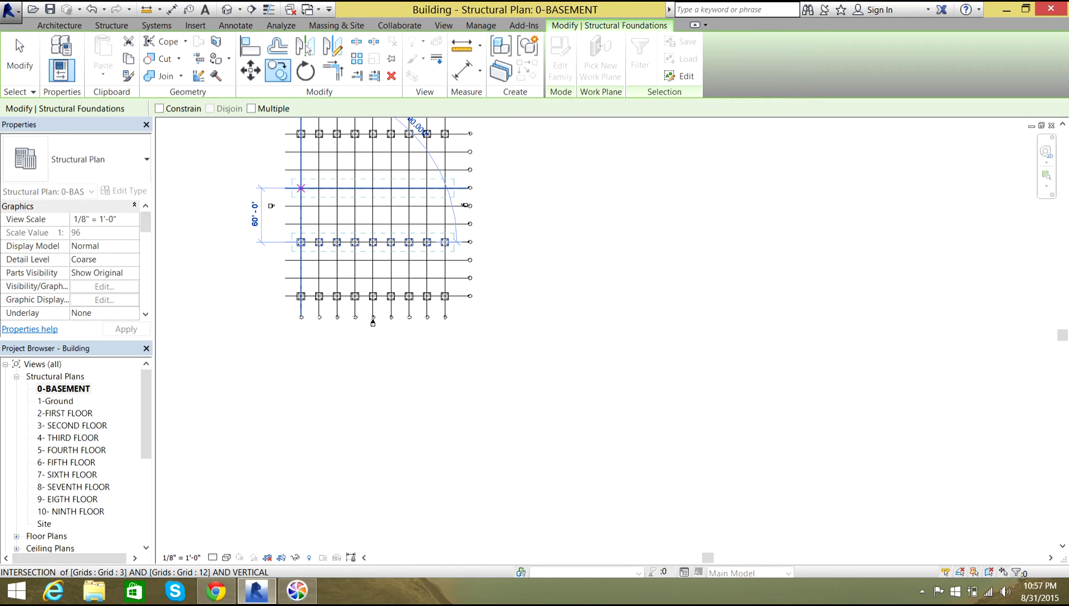
{"action": "left_click", "coordinate": [301, 188]}
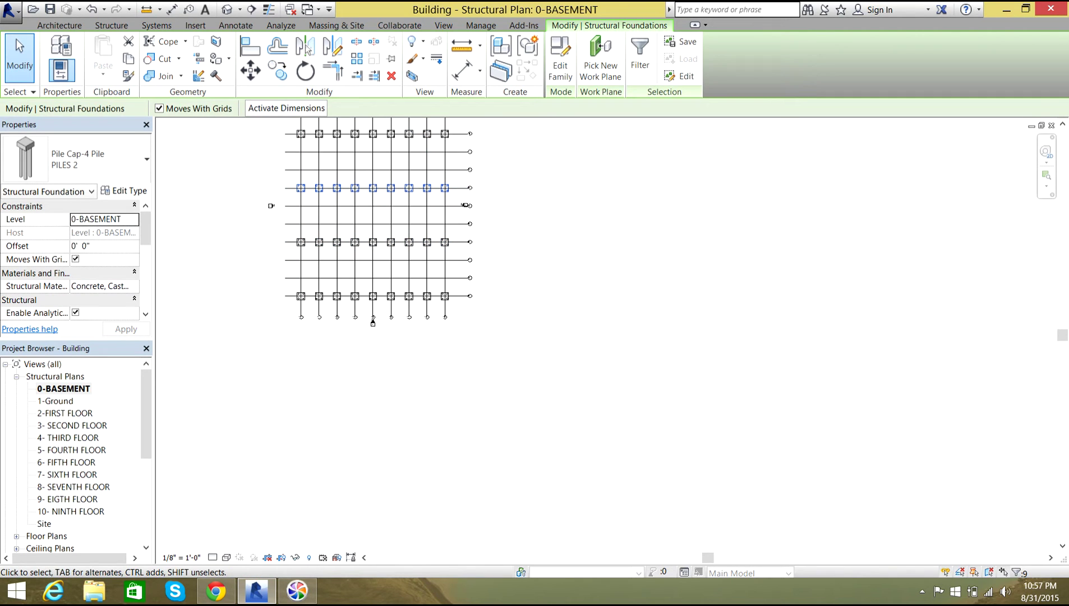
{"action": "scroll", "coordinate": [508, 306], "scroll_direction": "down", "scroll_amount": 1}
{"action": "middle_click_drag", "start_coordinate": [509, 306], "coordinate": [666, 336]}
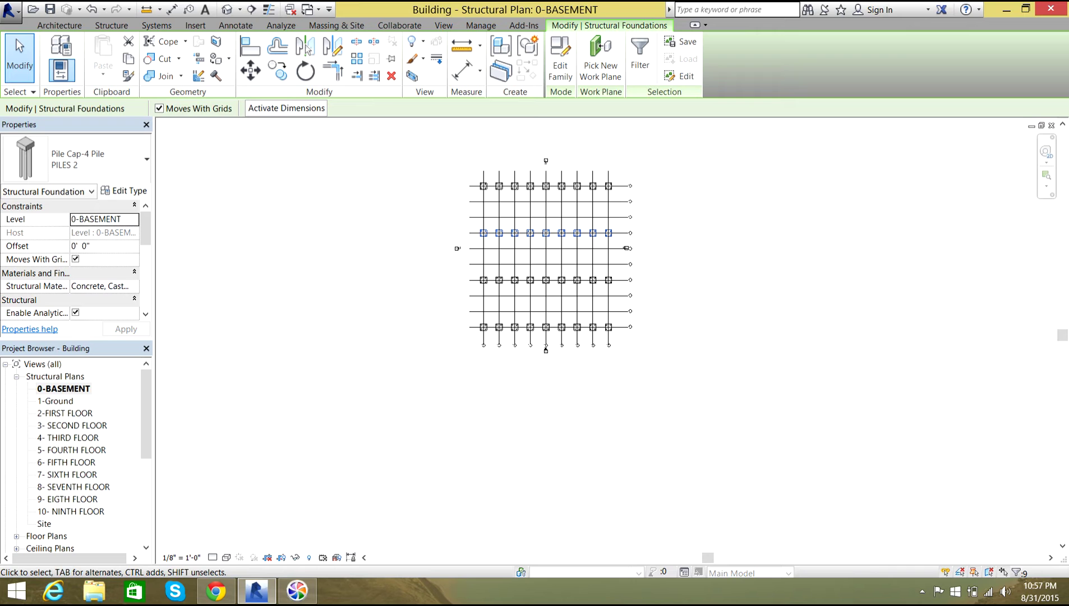
{"action": "scroll", "coordinate": [524, 188], "scroll_direction": "up", "scroll_amount": 3}
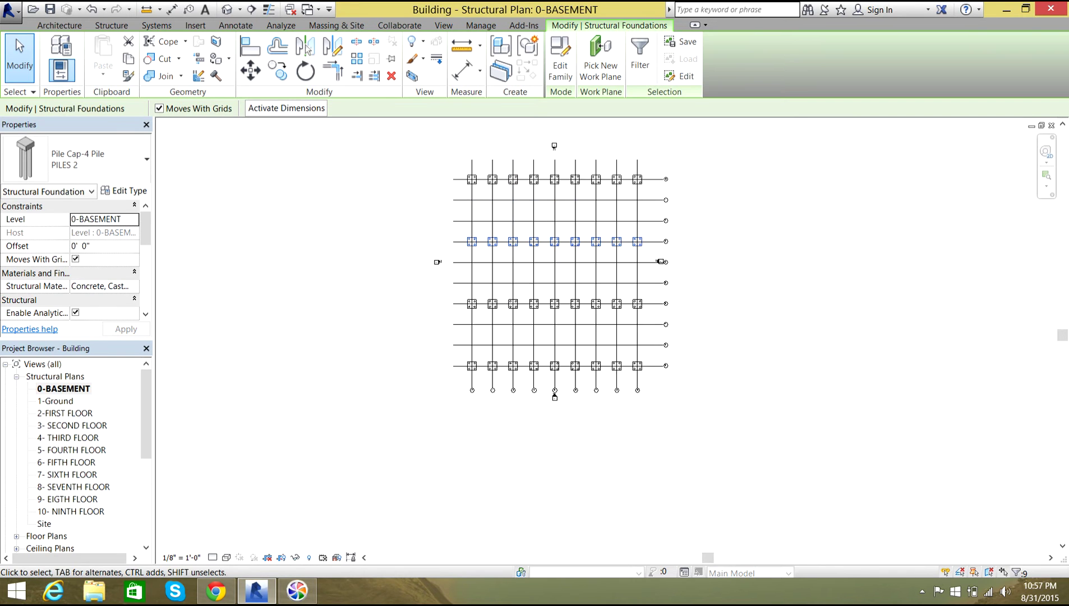
Place PILES 2 pile caps as isolated foundations along grid 12 at its empty intersections with grids 1, 2, 4, 5, 7 and 8
{"action": "scroll", "coordinate": [533, 140], "scroll_direction": "up", "scroll_amount": 1}
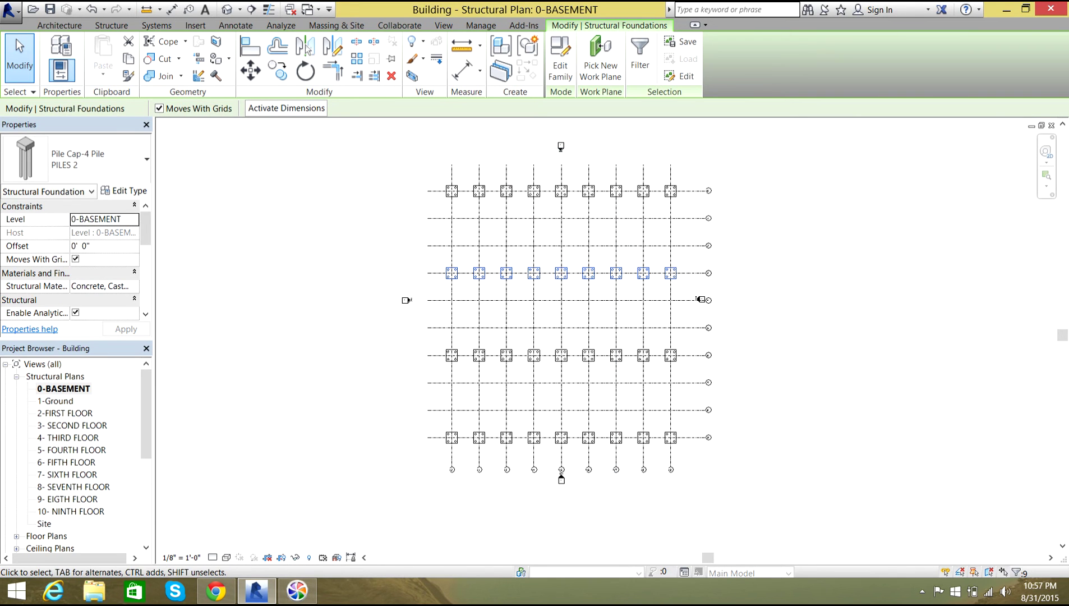
{"action": "scroll", "coordinate": [815, 279], "scroll_direction": "up", "scroll_amount": 1}
{"action": "key", "text": "Escape"}
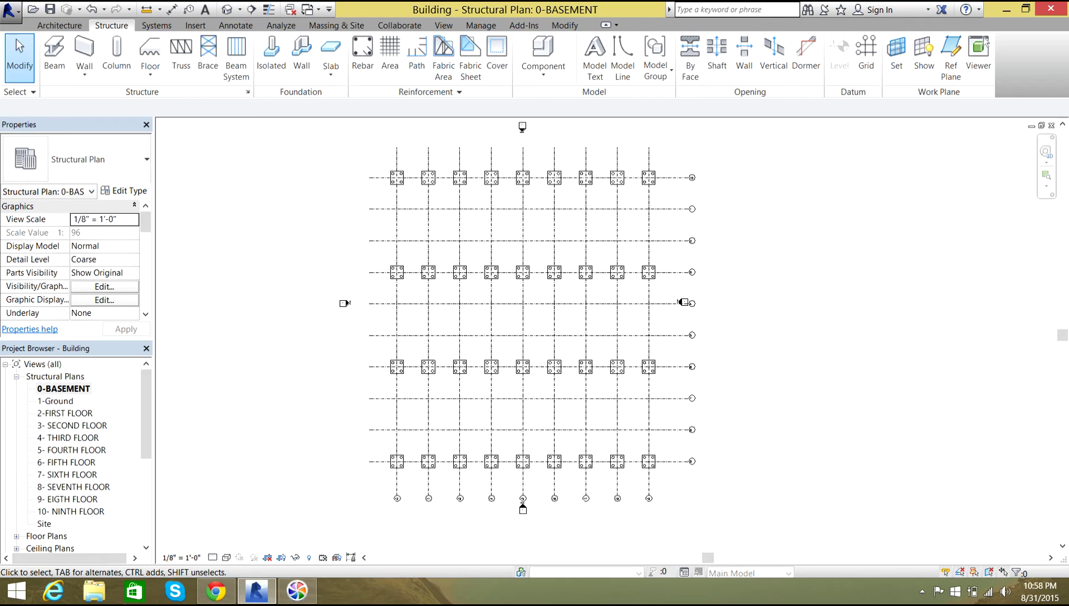
{"action": "left_click", "coordinate": [271, 54]}
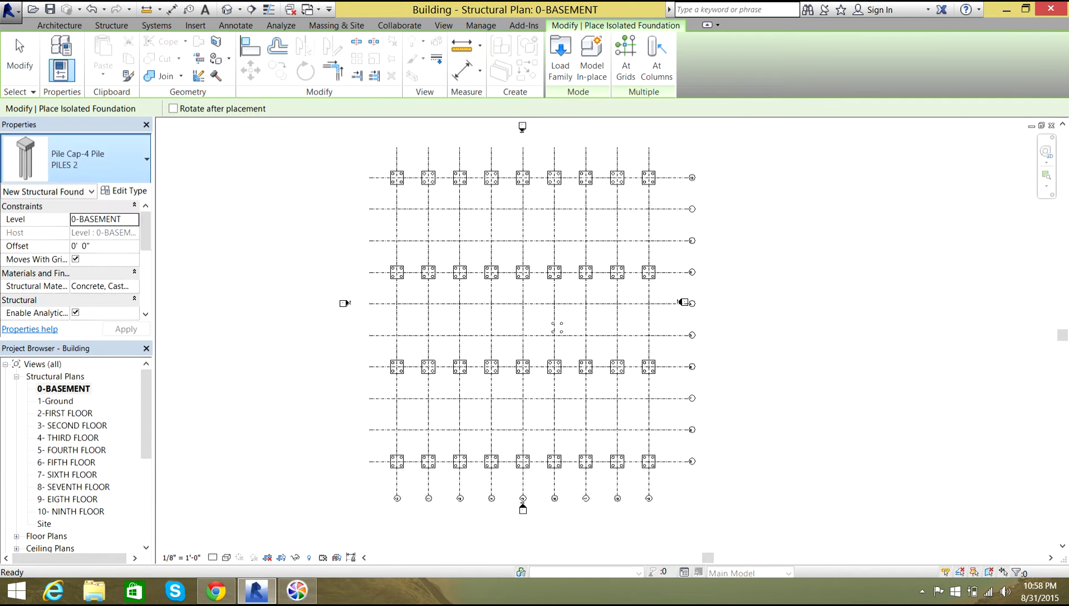
{"action": "left_click", "coordinate": [95, 159]}
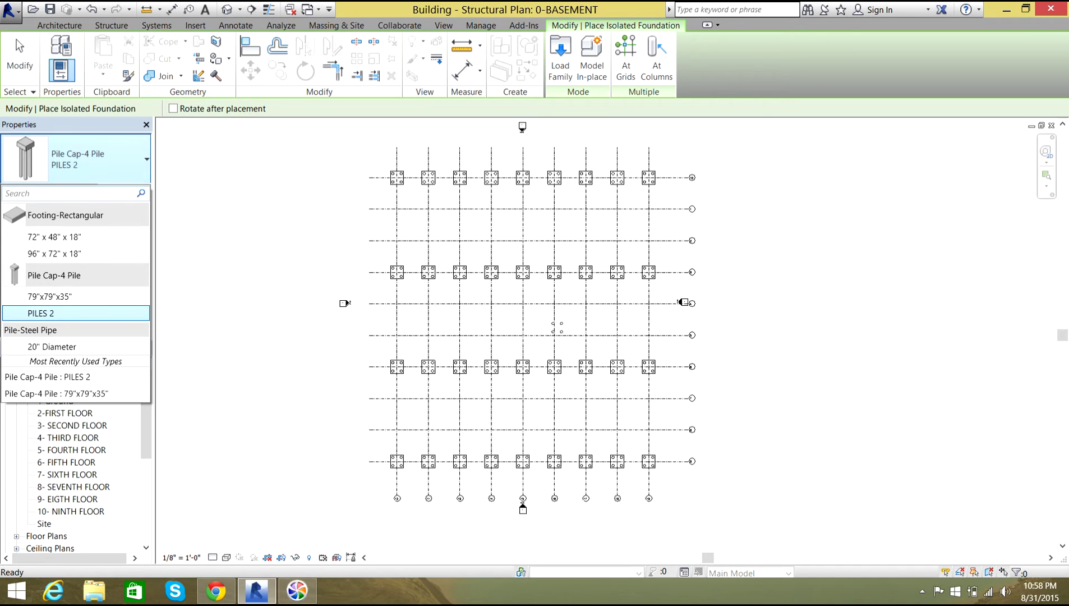
{"action": "key", "text": "Escape"}
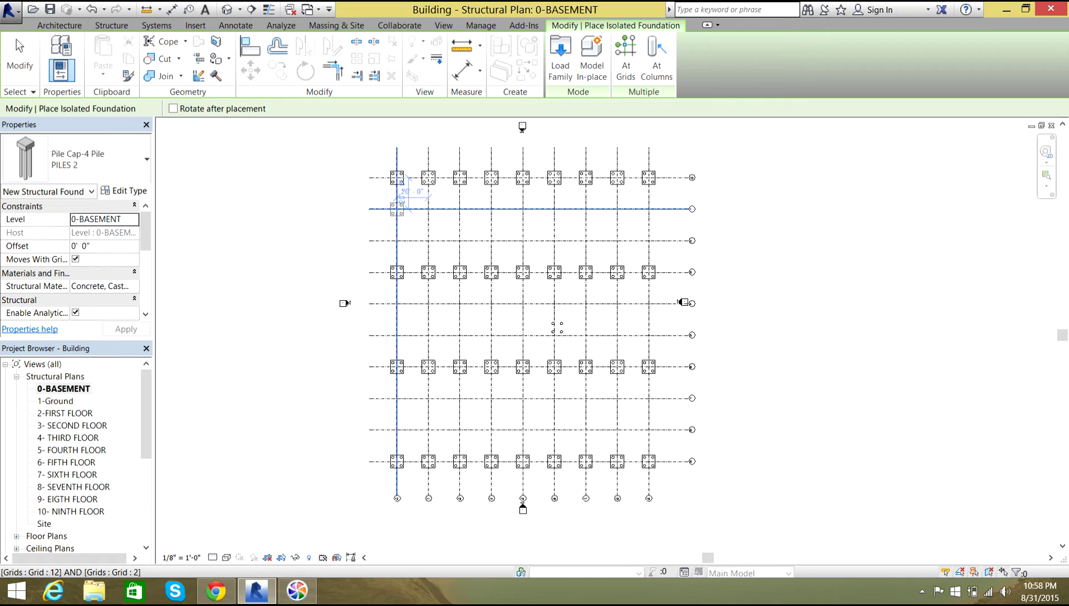
{"action": "left_click", "coordinate": [397, 209]}
{"action": "left_click", "coordinate": [397, 240]}
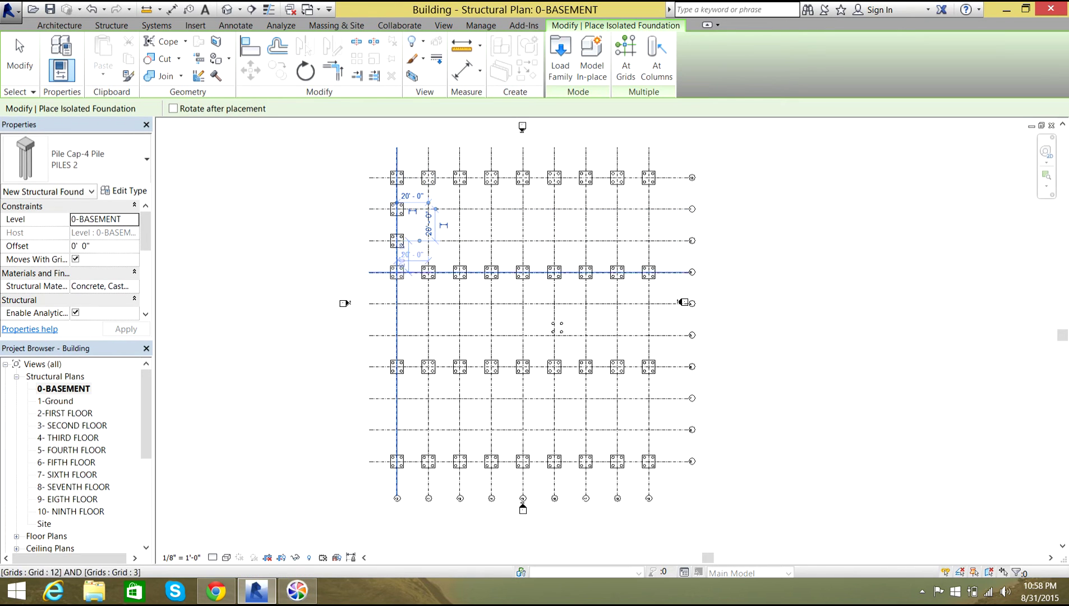
{"action": "left_click", "coordinate": [397, 304]}
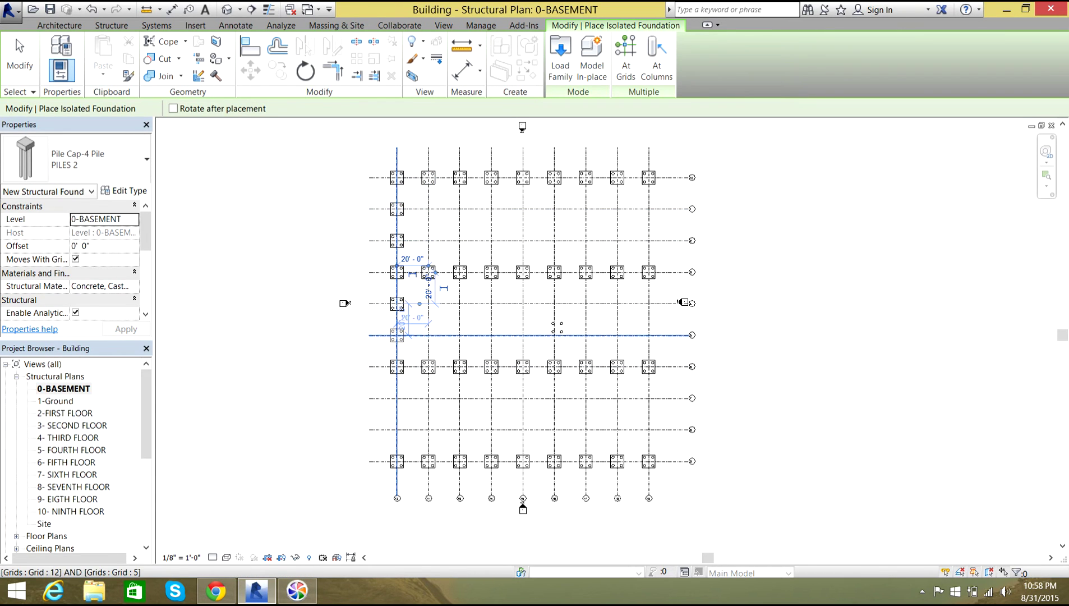
{"action": "left_click", "coordinate": [397, 335]}
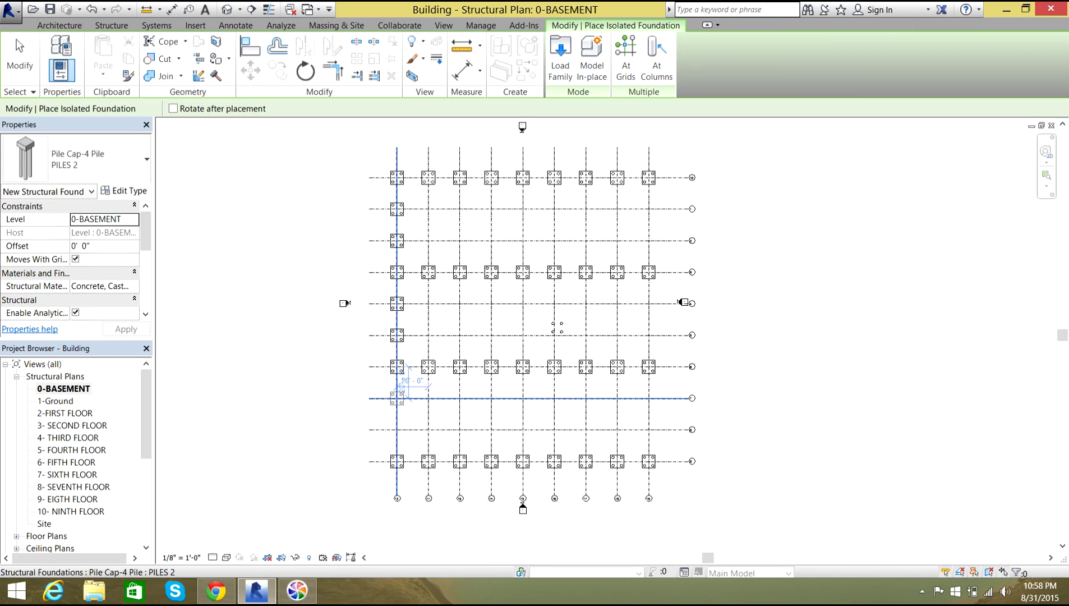
{"action": "left_click", "coordinate": [397, 398]}
{"action": "left_click", "coordinate": [397, 429]}
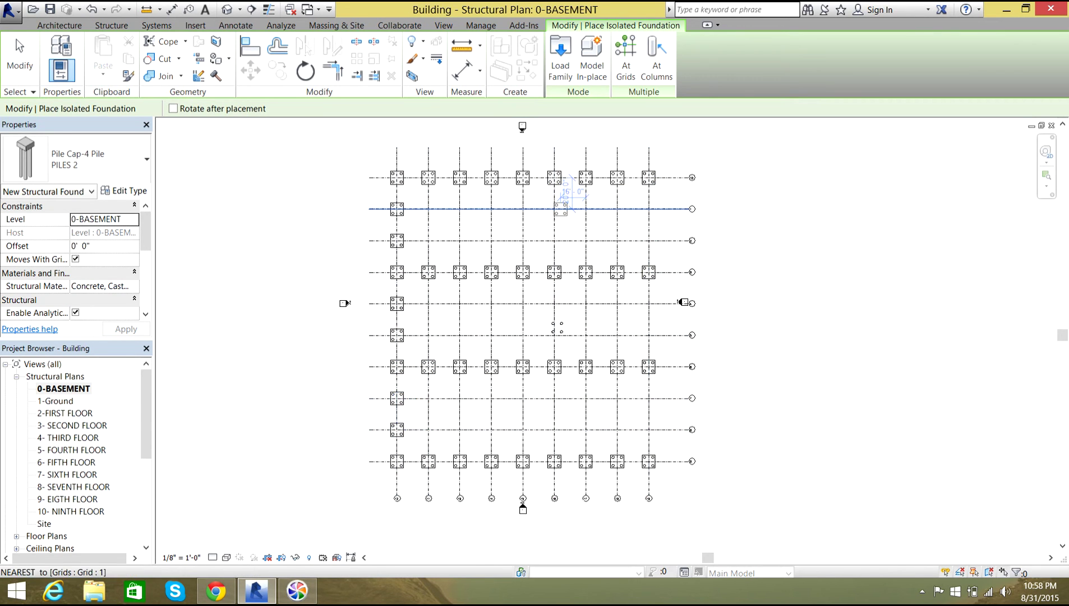
{"action": "key", "text": "Escape"}
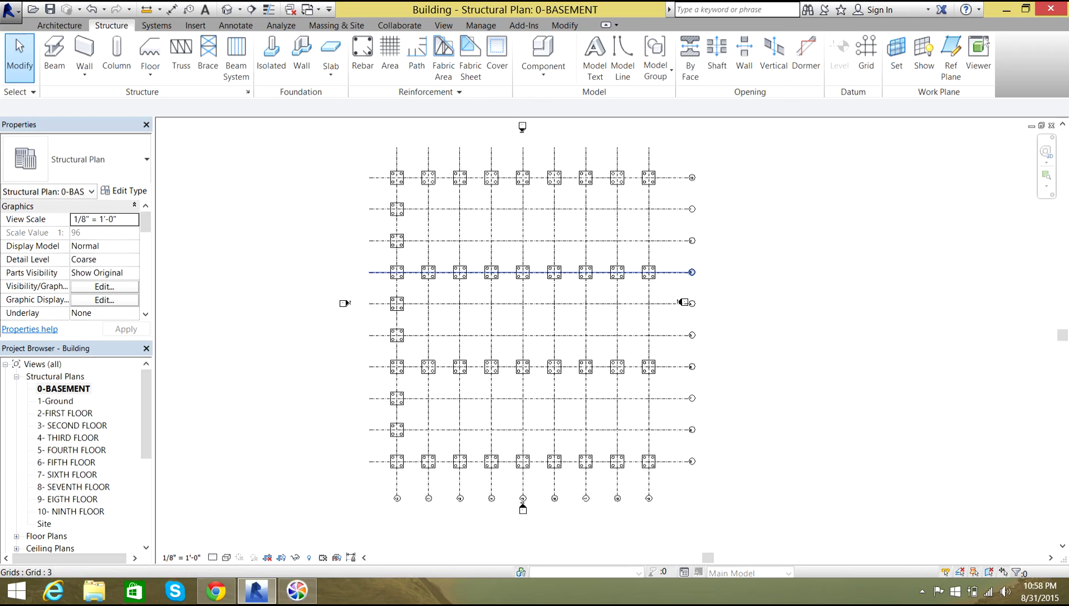
Try to copy all ten pile caps along grid 12 to the opposite outer grid line, from the cap centre on grid 10
{"action": "left_click", "coordinate": [398, 177]}
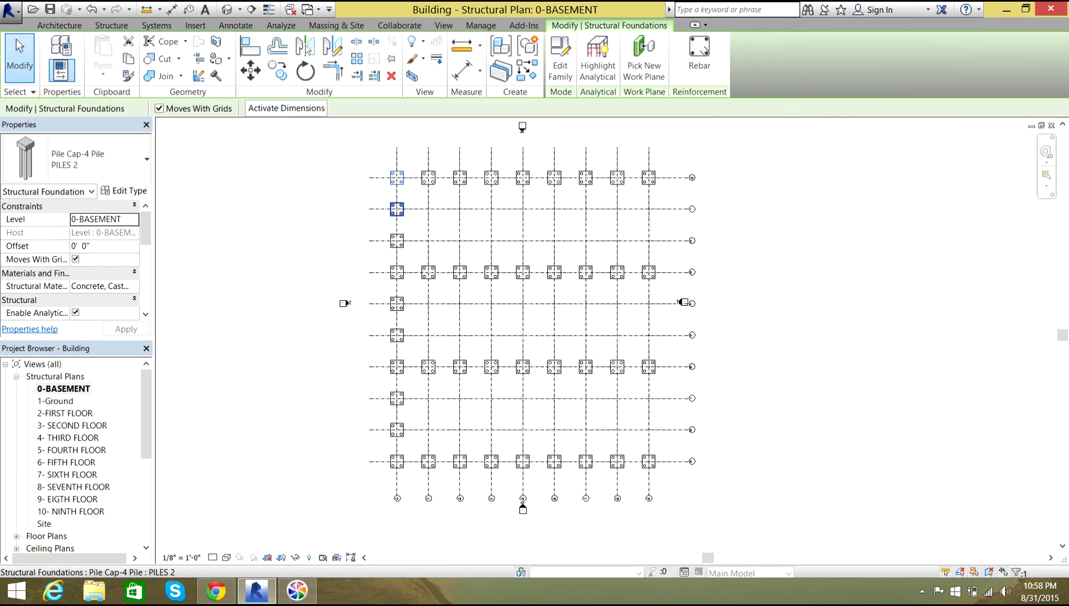
{"action": "left_click", "coordinate": [396, 208], "text": "ctrl"}
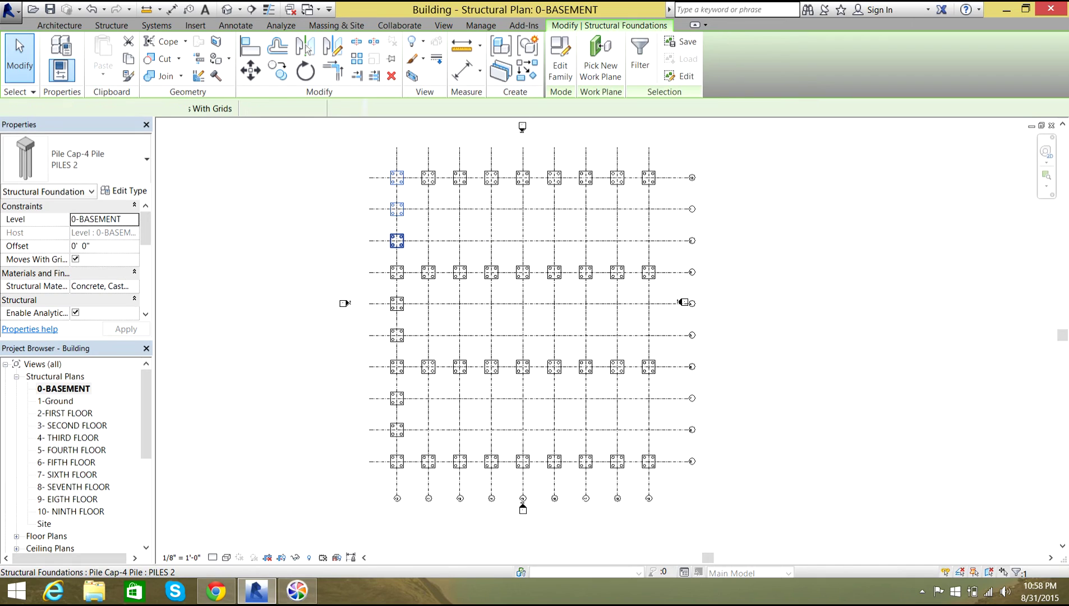
{"action": "left_click", "coordinate": [396, 240], "text": "ctrl"}
{"action": "left_click", "coordinate": [396, 272], "text": "ctrl"}
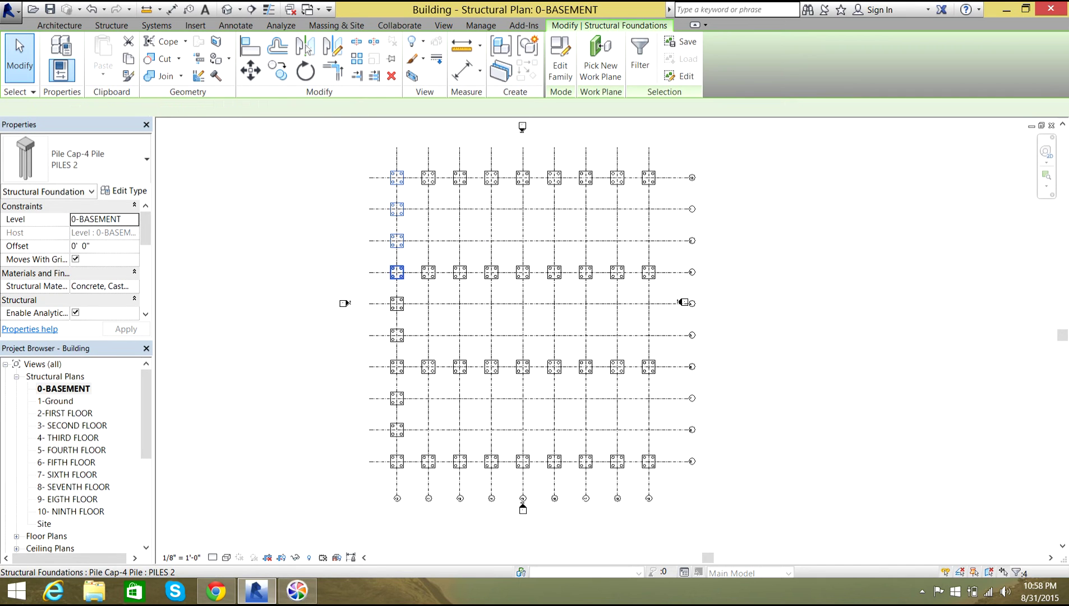
{"action": "left_click", "coordinate": [397, 304], "text": "ctrl"}
{"action": "left_click", "coordinate": [396, 335], "text": "ctrl"}
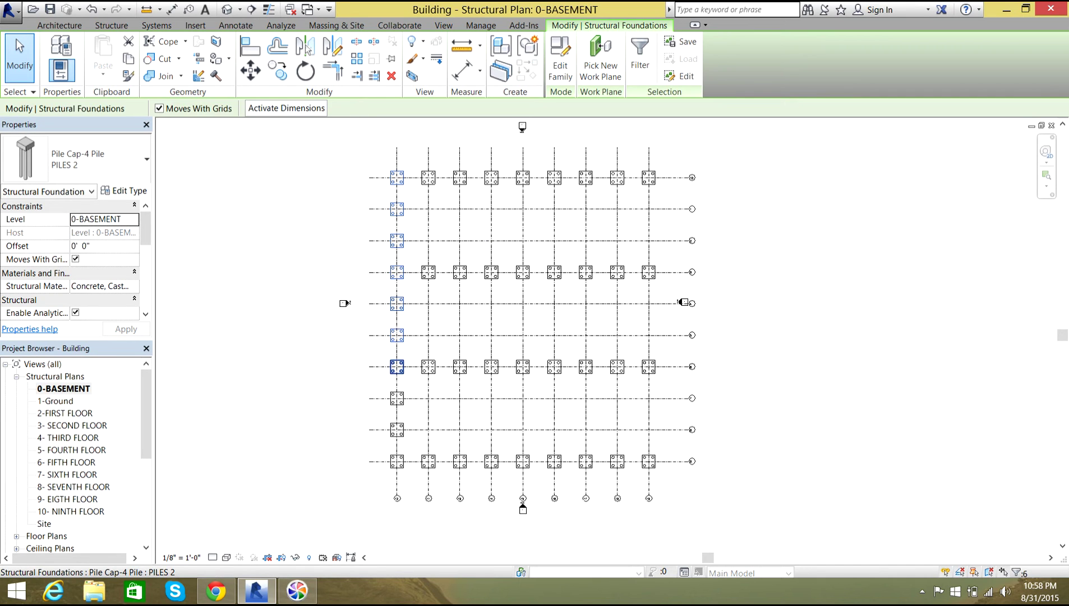
{"action": "left_click", "coordinate": [397, 366], "text": "ctrl"}
{"action": "left_click", "coordinate": [397, 398], "text": "ctrl"}
{"action": "left_click", "coordinate": [396, 429], "text": "ctrl"}
{"action": "left_click", "coordinate": [397, 461], "text": "ctrl"}
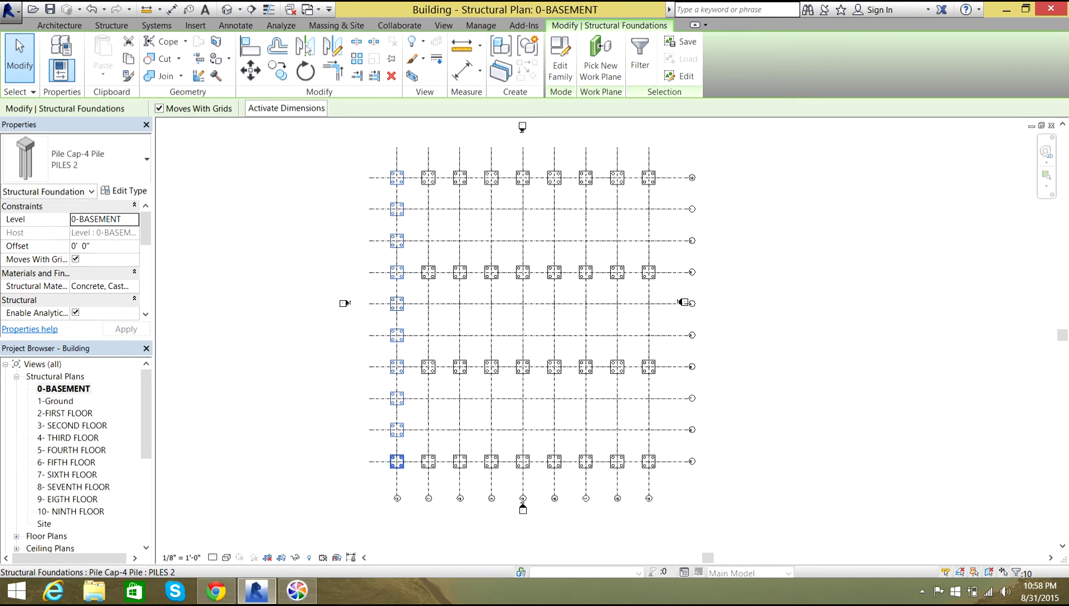
{"action": "key", "text": "c"}
{"action": "key", "text": "o"}
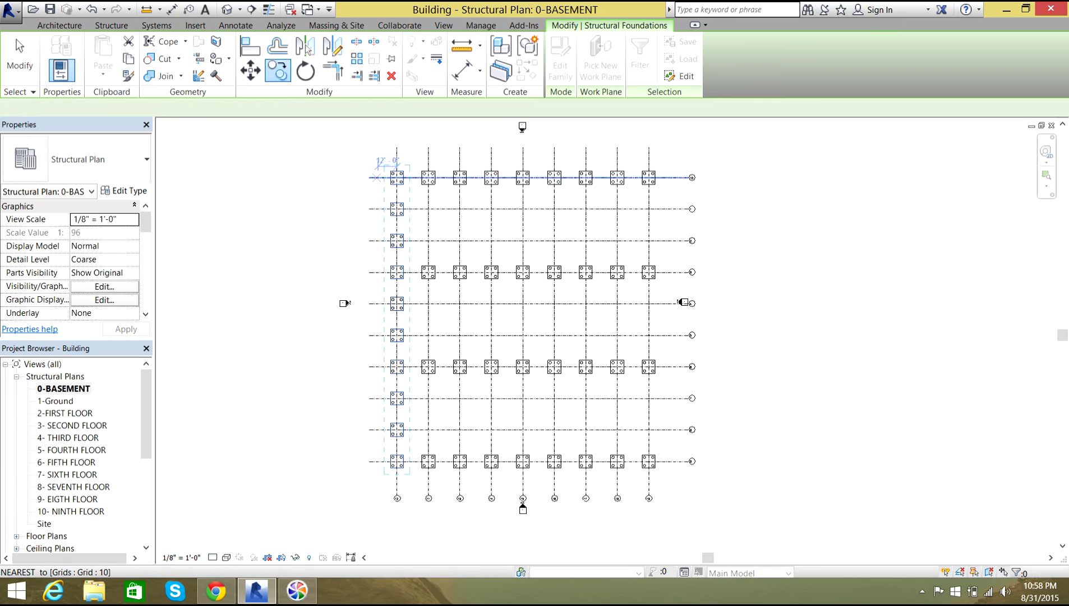
{"action": "scroll", "coordinate": [396, 177], "scroll_direction": "up", "scroll_amount": 3}
{"action": "left_click", "coordinate": [396, 175]}
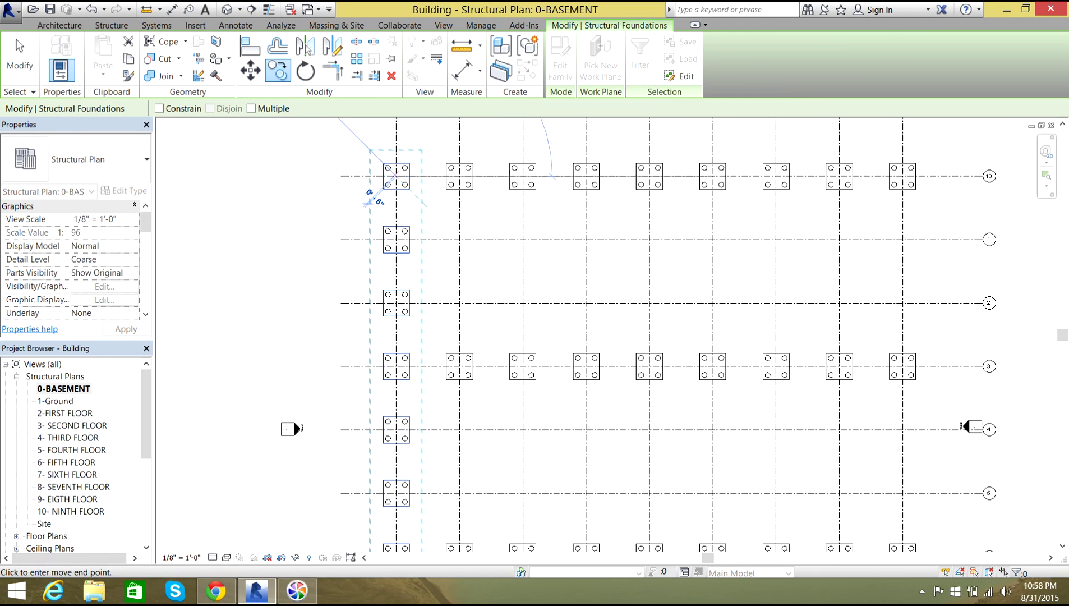
{"action": "scroll", "coordinate": [457, 191], "scroll_direction": "down", "scroll_amount": 4}
{"action": "scroll", "coordinate": [661, 188], "scroll_direction": "up", "scroll_amount": 3}
{"action": "scroll", "coordinate": [660, 187], "scroll_direction": "up", "scroll_amount": 2}
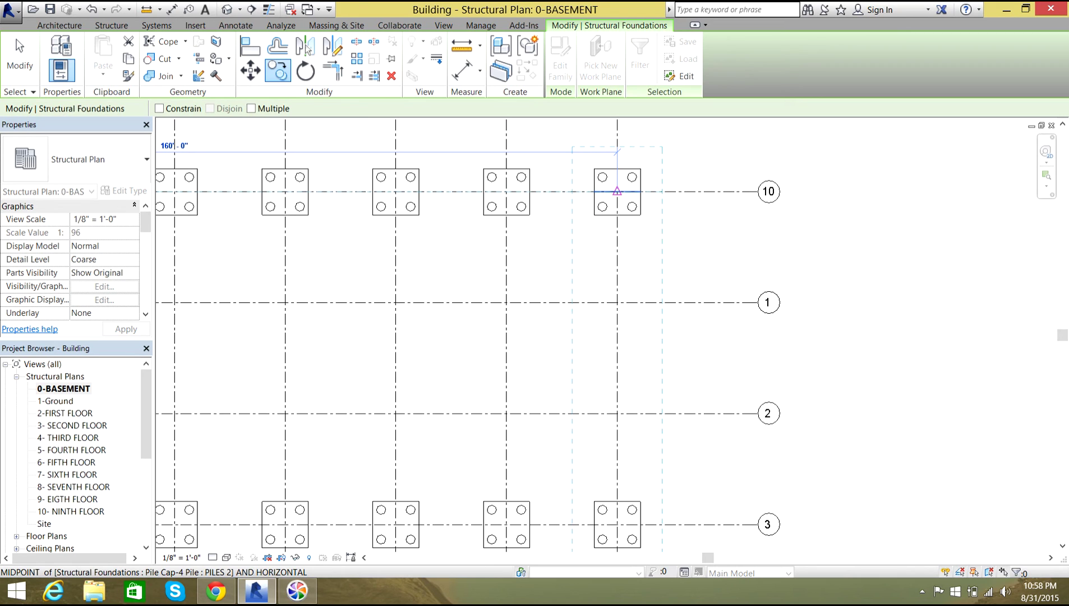
{"action": "left_click", "coordinate": [617, 191]}
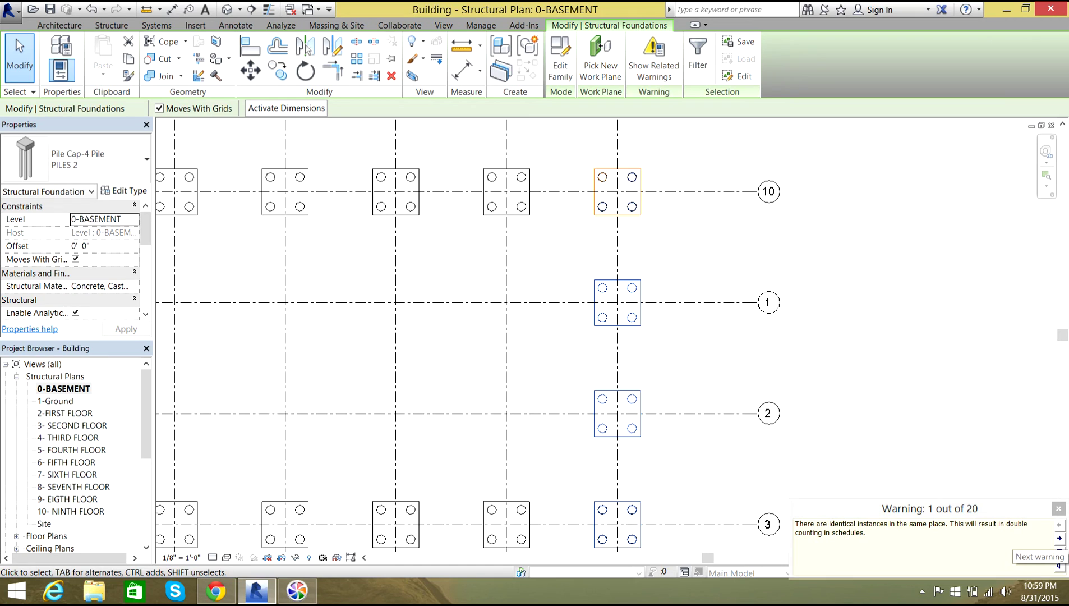
Review the first few duplicate-instance warnings and undo the copy of the ten-cap column
{"action": "left_click", "coordinate": [1060, 538]}
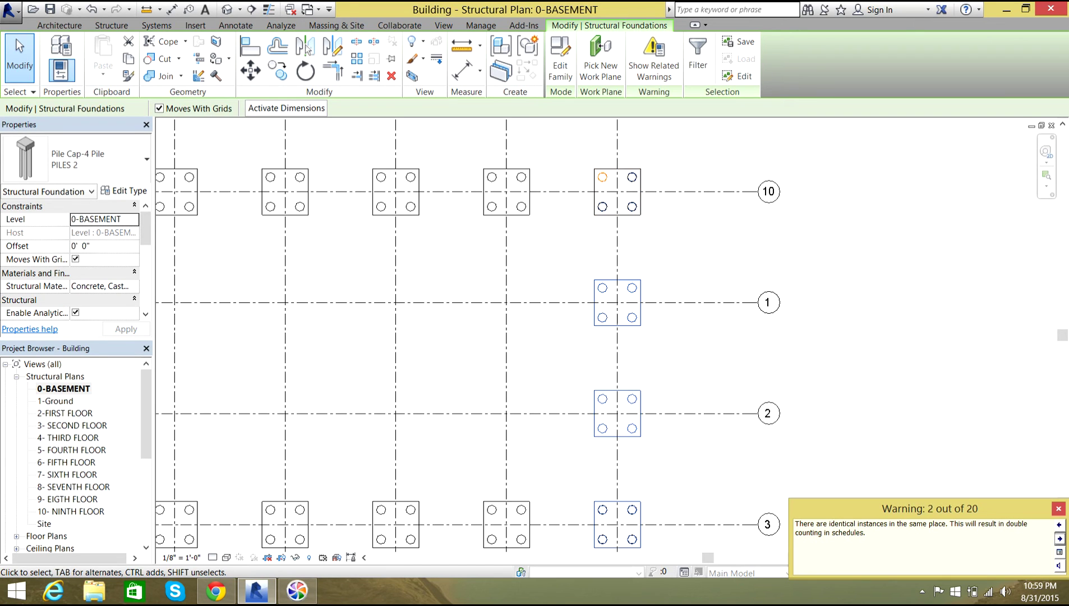
{"action": "left_click", "coordinate": [1060, 538]}
{"action": "left_click", "coordinate": [1060, 537]}
{"action": "left_click", "coordinate": [1059, 538]}
{"action": "left_click", "coordinate": [1060, 538]}
{"action": "left_click", "coordinate": [1058, 508]}
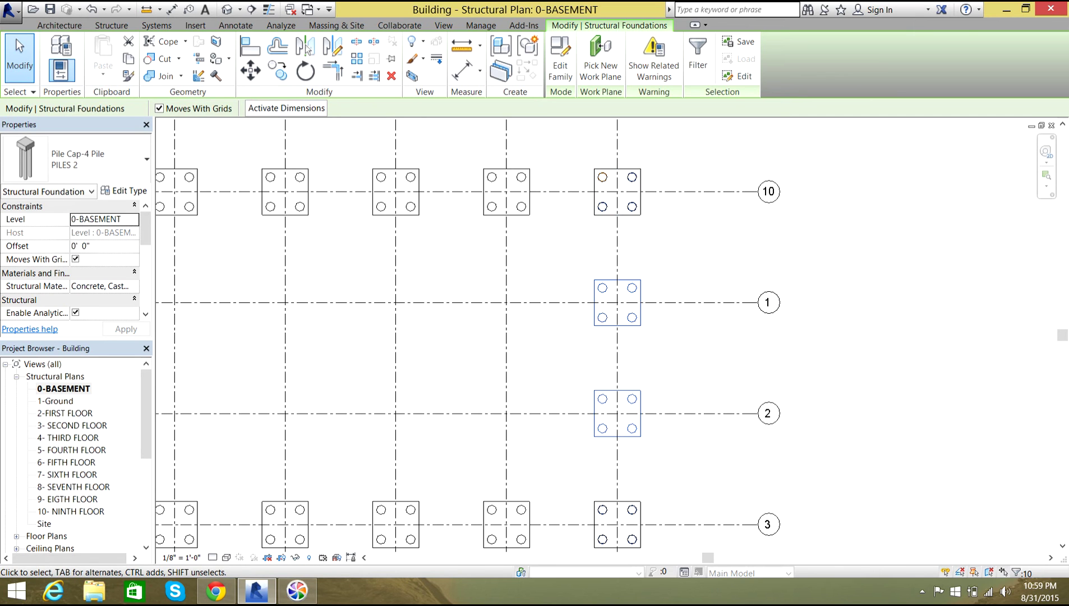
{"action": "key", "text": "Escape"}
Copy only the six grid 12 pile caps on grids 1, 2, 4, 5, 7 and 8 to the opposite outer grid line, aligned on grid 1
{"action": "scroll", "coordinate": [713, 270], "scroll_direction": "down", "scroll_amount": 5}
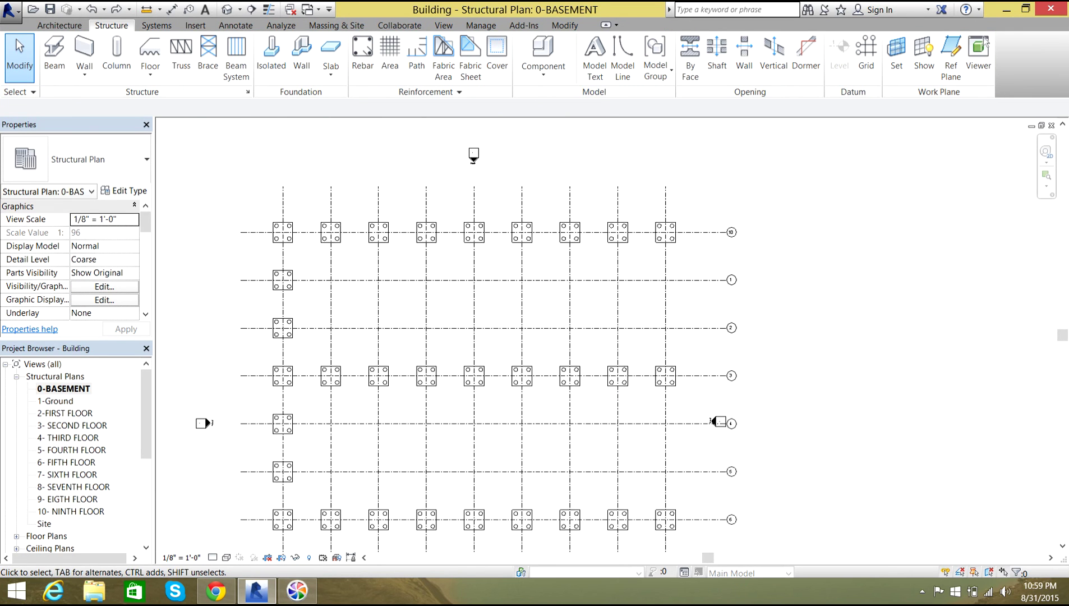
{"action": "left_click", "coordinate": [496, 275]}
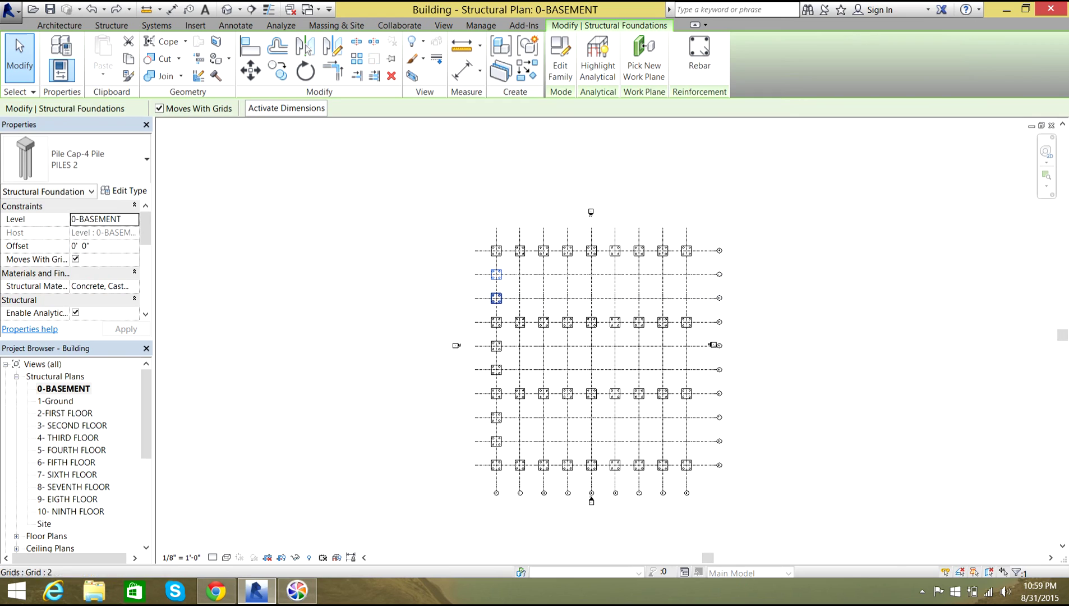
{"action": "left_click", "coordinate": [496, 297], "text": "ctrl"}
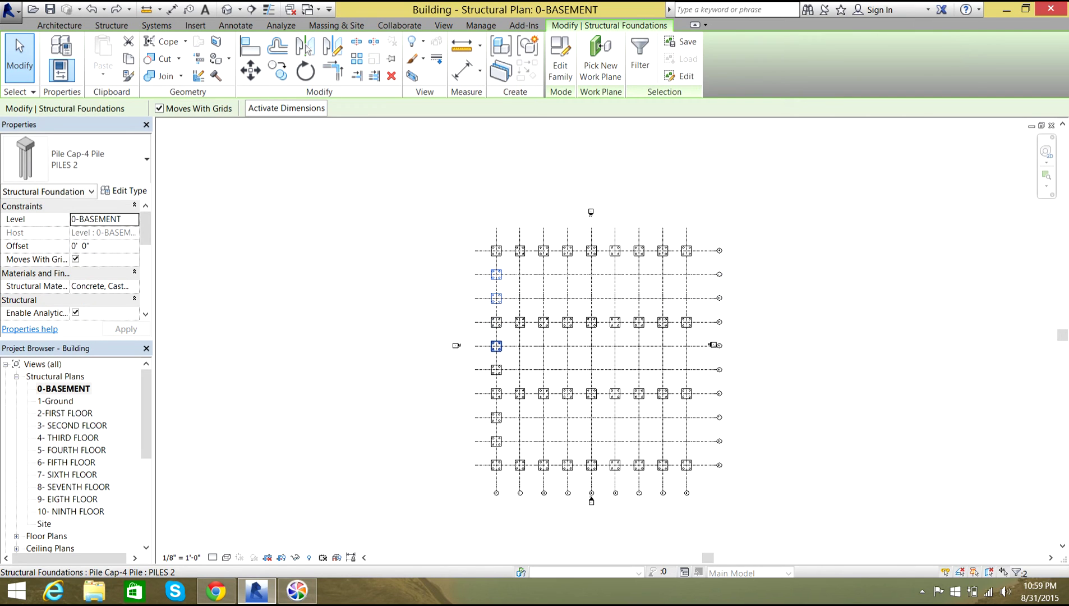
{"action": "left_click", "coordinate": [496, 345], "text": "ctrl"}
{"action": "left_click", "coordinate": [497, 369], "text": "ctrl"}
{"action": "left_click", "coordinate": [496, 417], "text": "ctrl"}
{"action": "left_click", "coordinate": [497, 440], "text": "ctrl"}
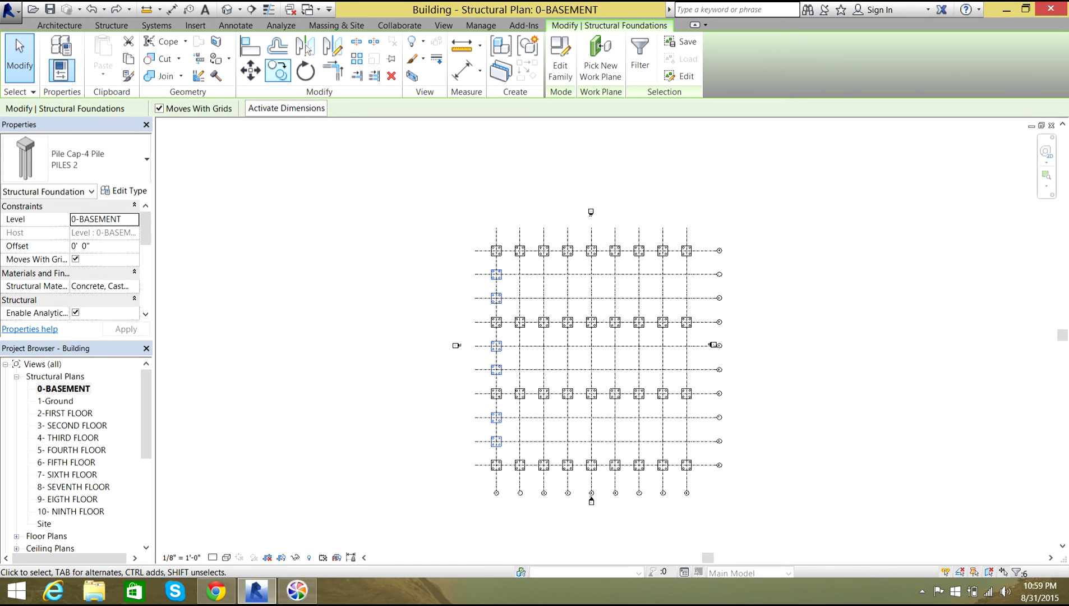
{"action": "left_click", "coordinate": [278, 71]}
{"action": "scroll", "coordinate": [486, 280], "scroll_direction": "up", "scroll_amount": 3}
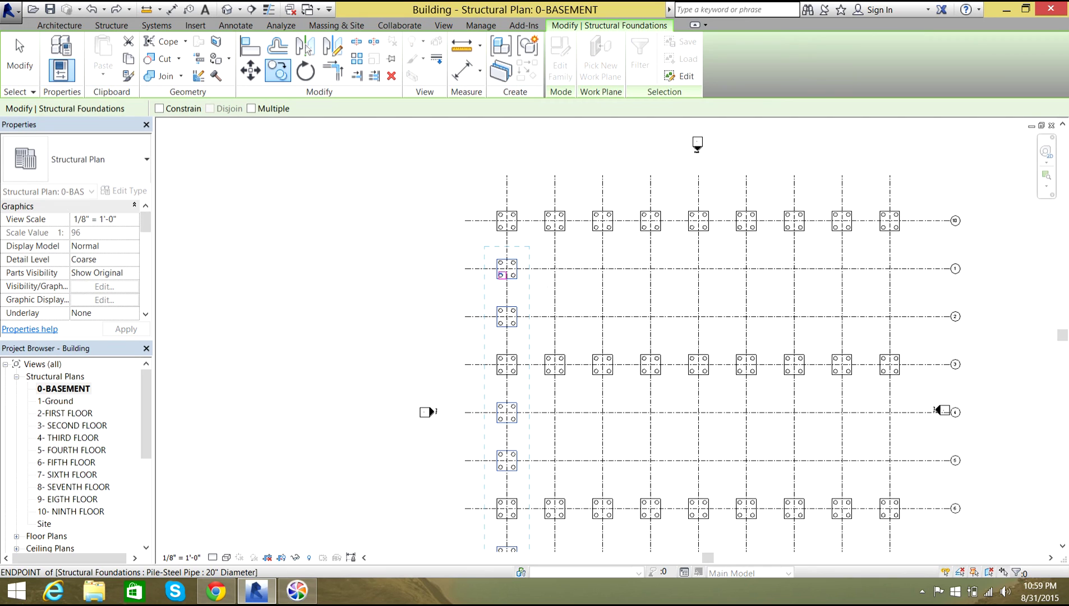
{"action": "scroll", "coordinate": [503, 270], "scroll_direction": "up", "scroll_amount": 2}
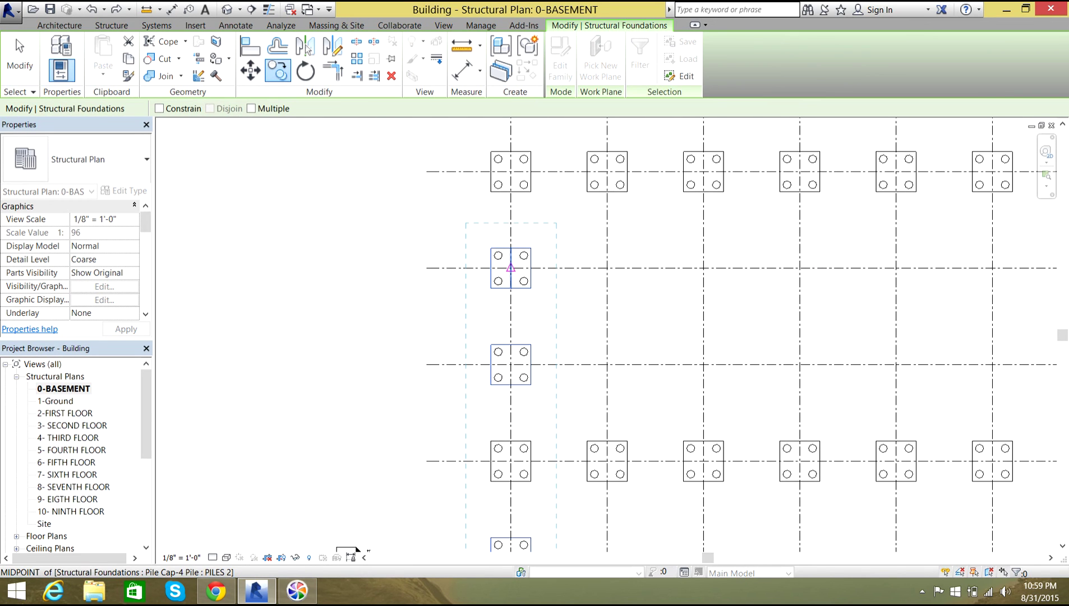
{"action": "left_click", "coordinate": [510, 268]}
{"action": "scroll", "coordinate": [392, 275], "scroll_direction": "down", "scroll_amount": 2}
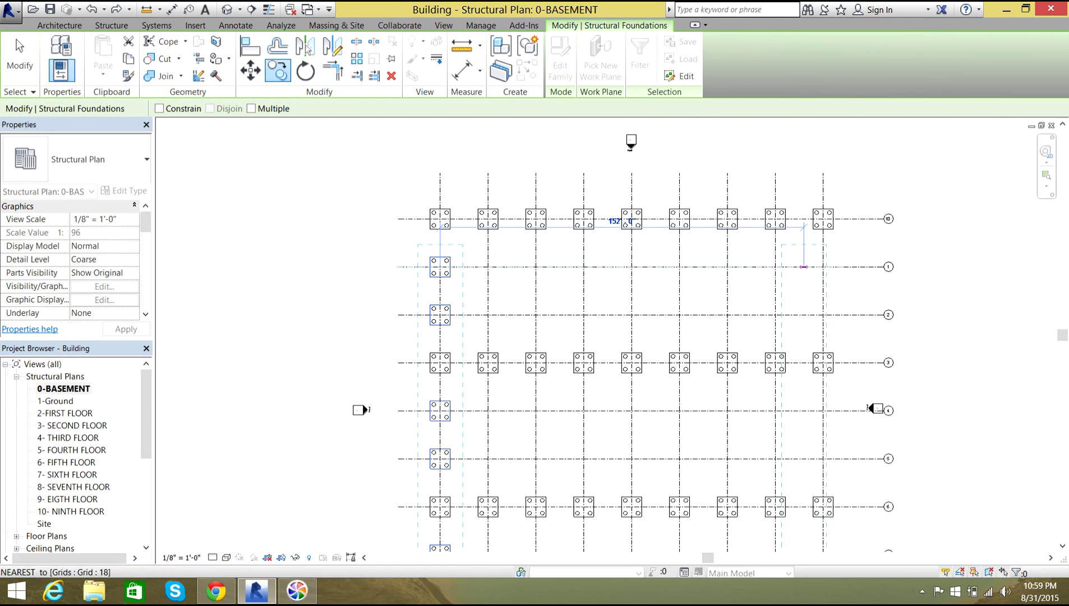
{"action": "left_click", "coordinate": [822, 267]}
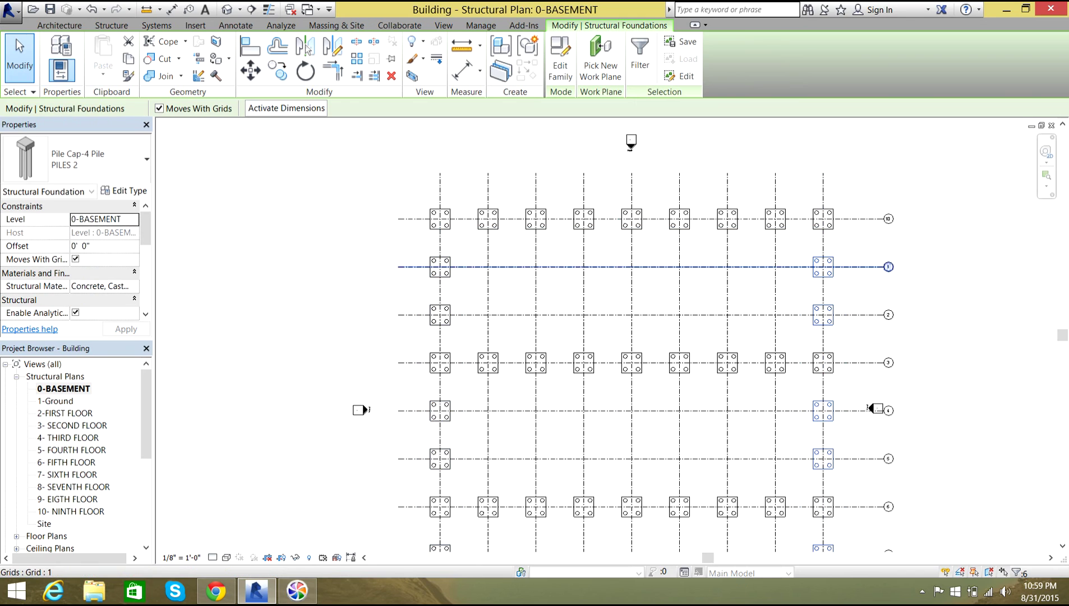
{"action": "scroll", "coordinate": [925, 258], "scroll_direction": "down", "scroll_amount": 3}
{"action": "middle_click_drag", "start_coordinate": [926, 257], "coordinate": [656, 230]}
{"action": "key", "text": "Escape"}
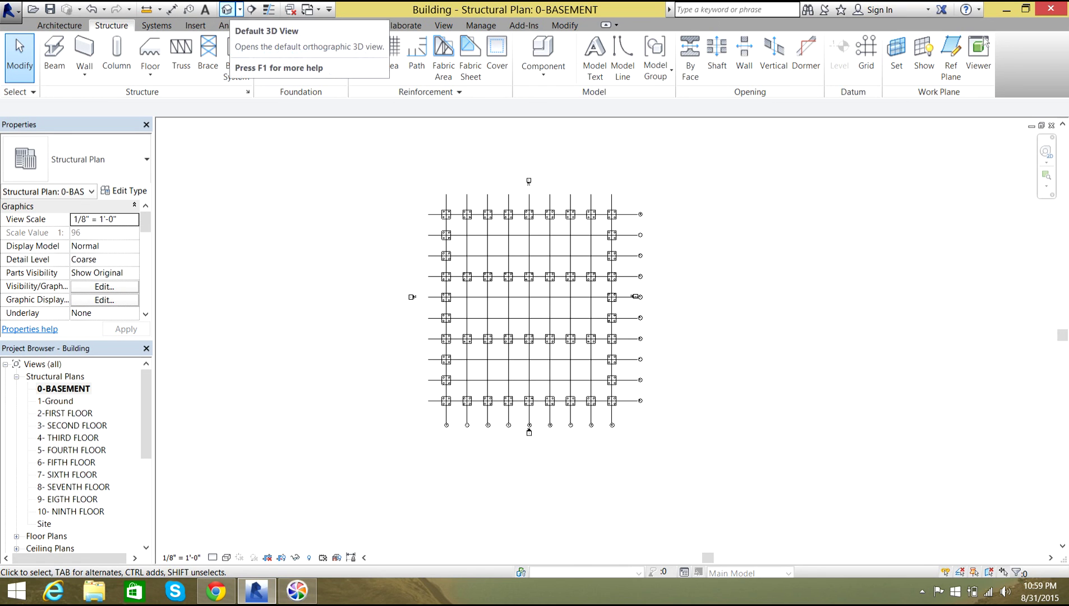
Open the default 3D view and examine the pile cap layout from the right side, from above at an angle and up close
{"action": "left_click", "coordinate": [227, 9]}
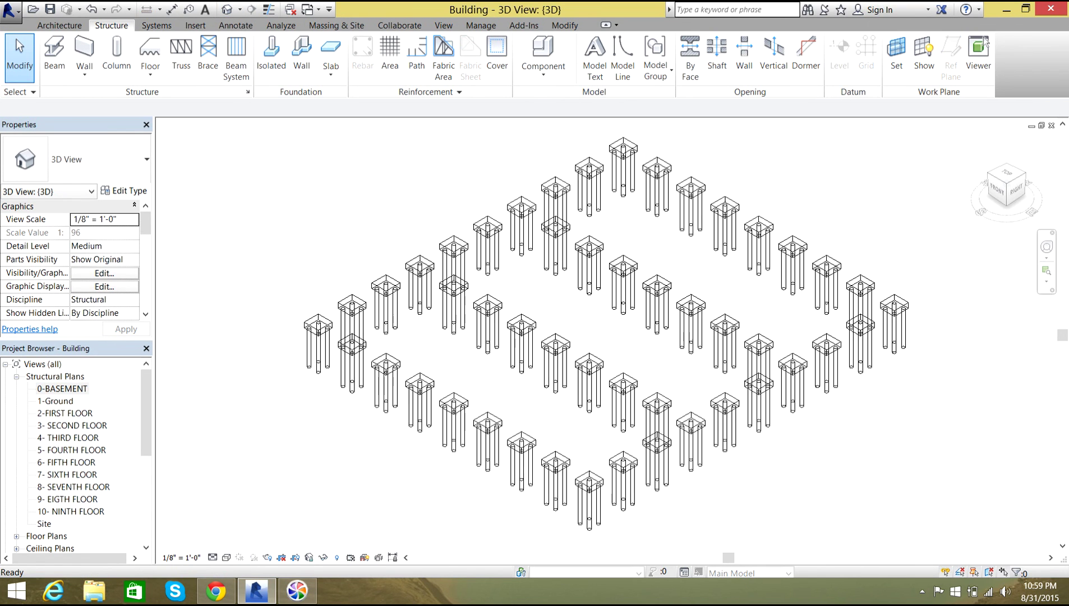
{"action": "middle_click_drag", "start_coordinate": [603, 334], "coordinate": [584, 312]}
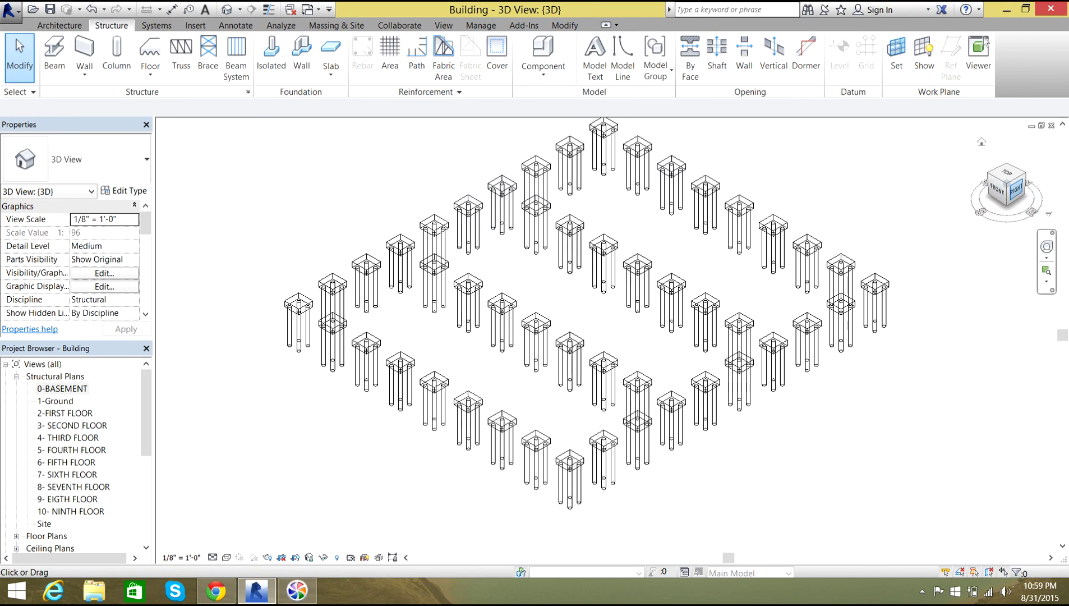
{"action": "left_click", "coordinate": [1016, 190]}
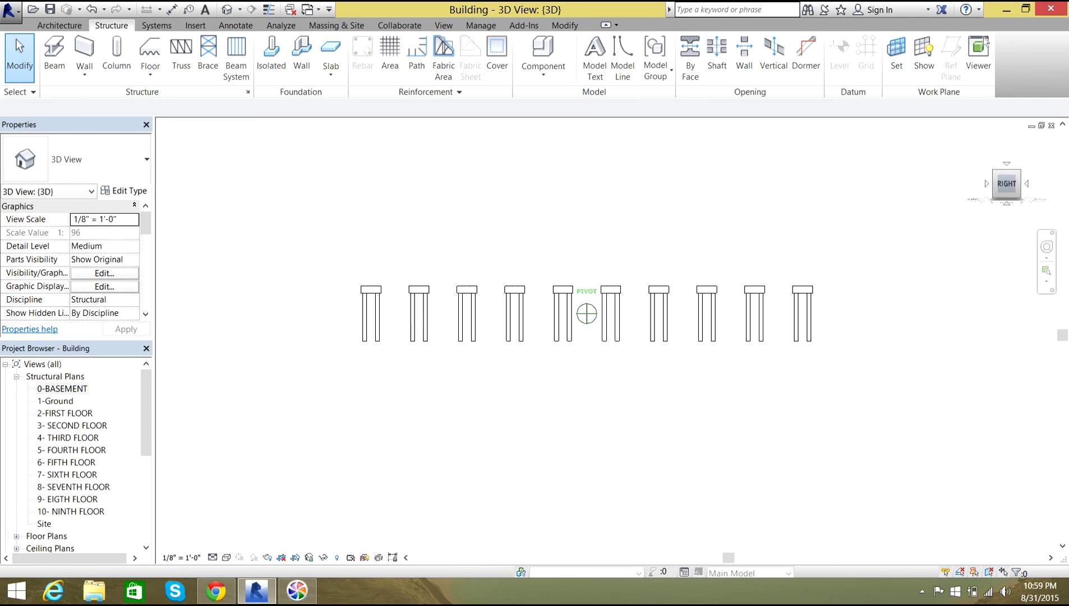
{"action": "left_click_drag", "start_coordinate": [1016, 191], "coordinate": [988, 199]}
{"action": "scroll", "coordinate": [843, 292], "scroll_direction": "up", "scroll_amount": 2}
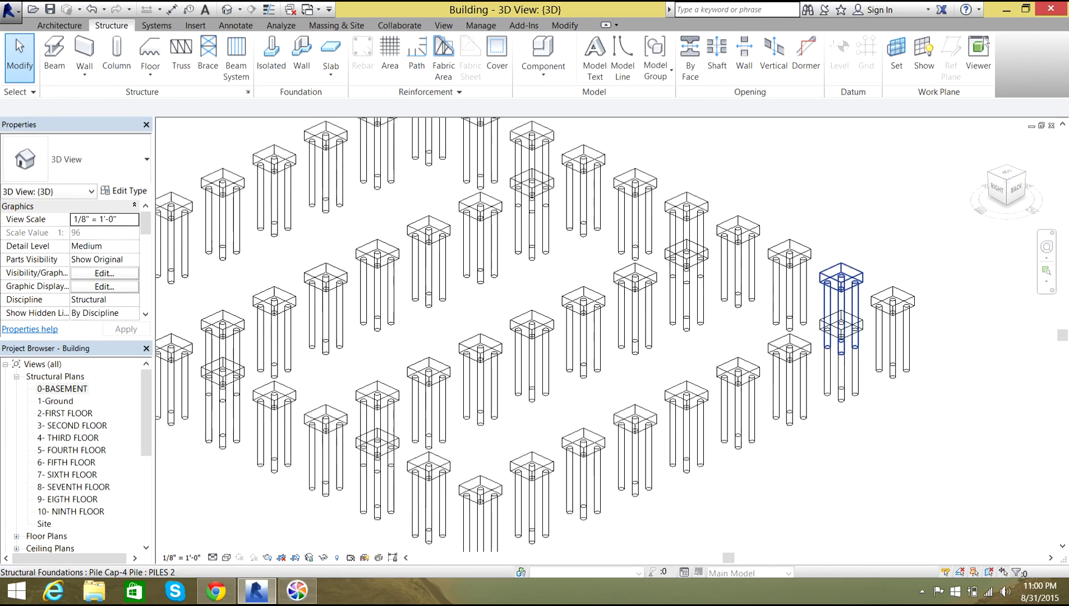
{"action": "scroll", "coordinate": [816, 303], "scroll_direction": "up", "scroll_amount": 2}
{"action": "scroll", "coordinate": [598, 214], "scroll_direction": "up", "scroll_amount": 4}
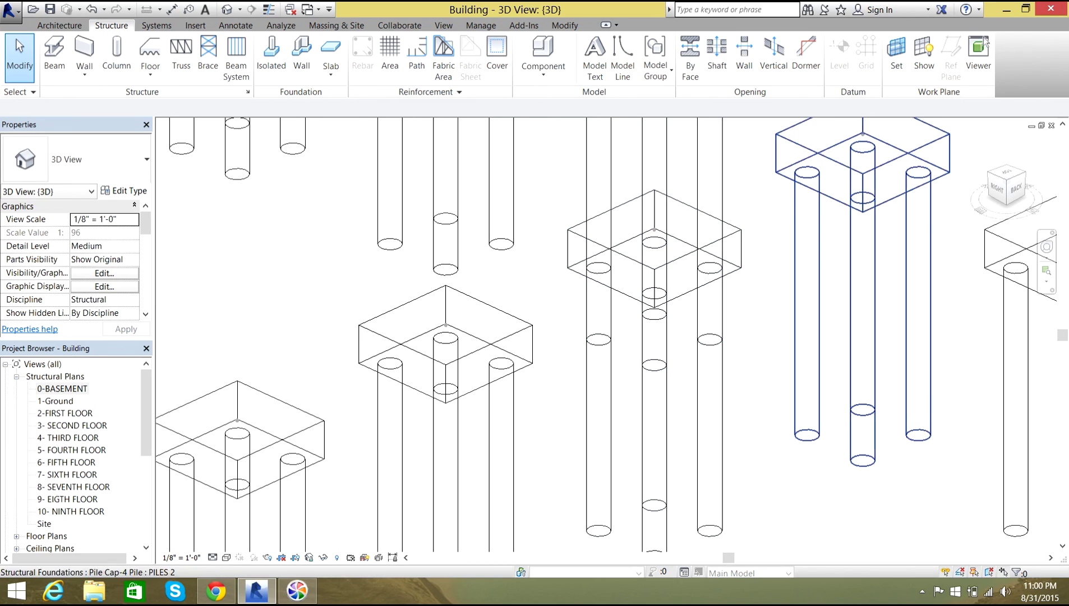
{"action": "left_click_drag", "start_coordinate": [1005, 182], "coordinate": [1002, 204]}
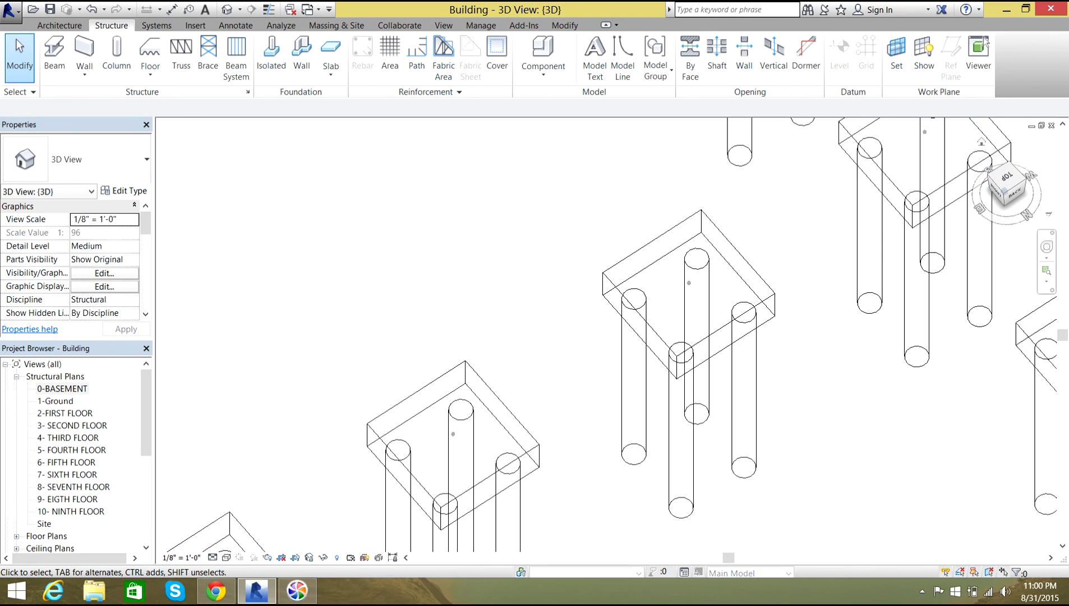
{"action": "scroll", "coordinate": [852, 230], "scroll_direction": "down", "scroll_amount": 10}
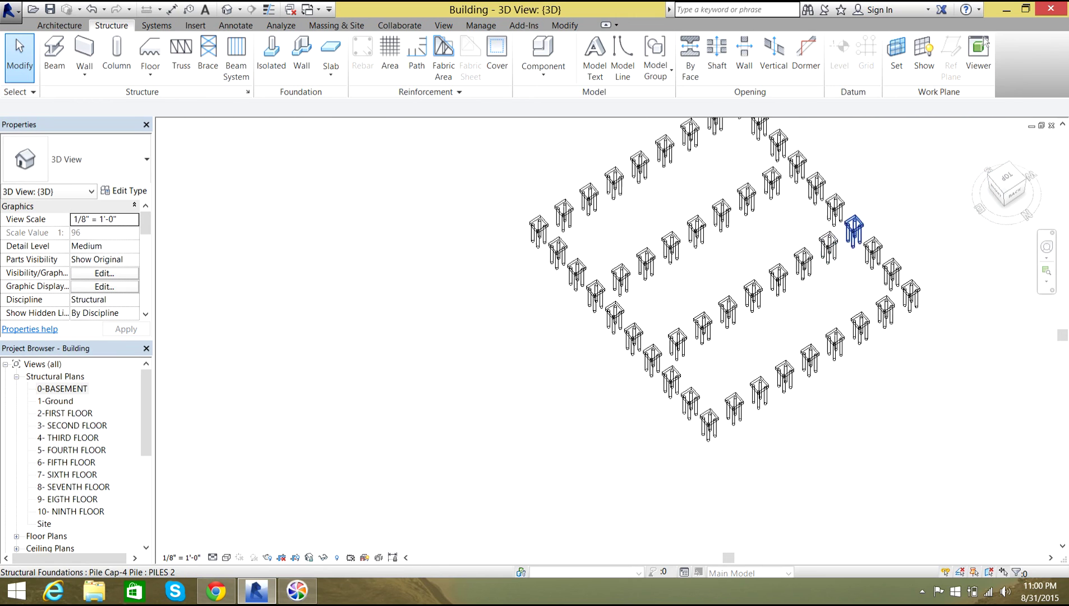
{"action": "middle_click_drag", "start_coordinate": [852, 230], "coordinate": [785, 267]}
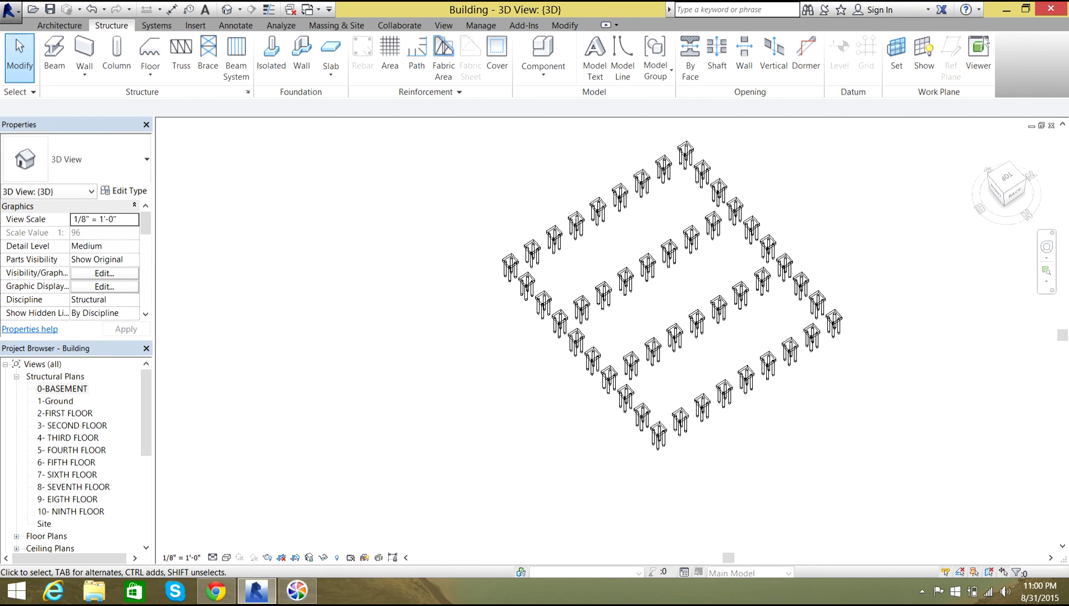